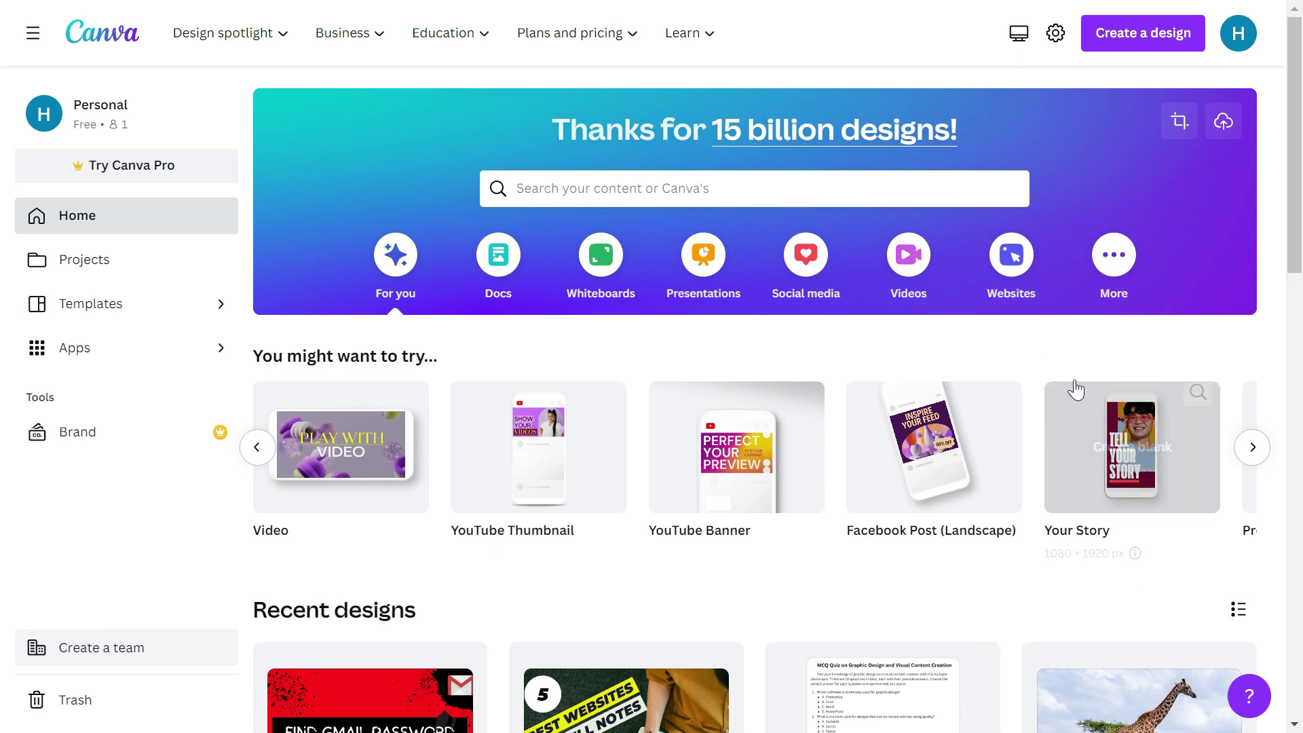
# Step: Start a blank 1920×1080 video design from the Videos category on the Canva home page
pyautogui.click(912, 263)
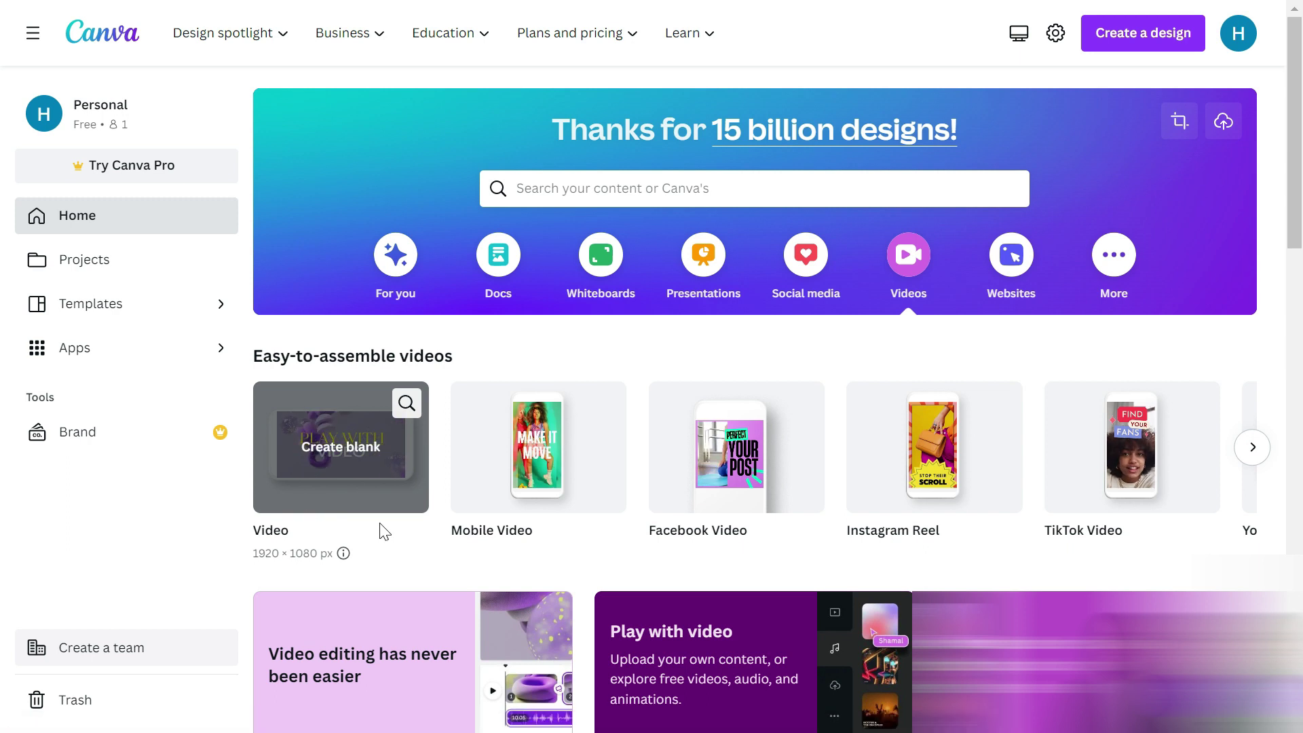
pyautogui.click(353, 450)
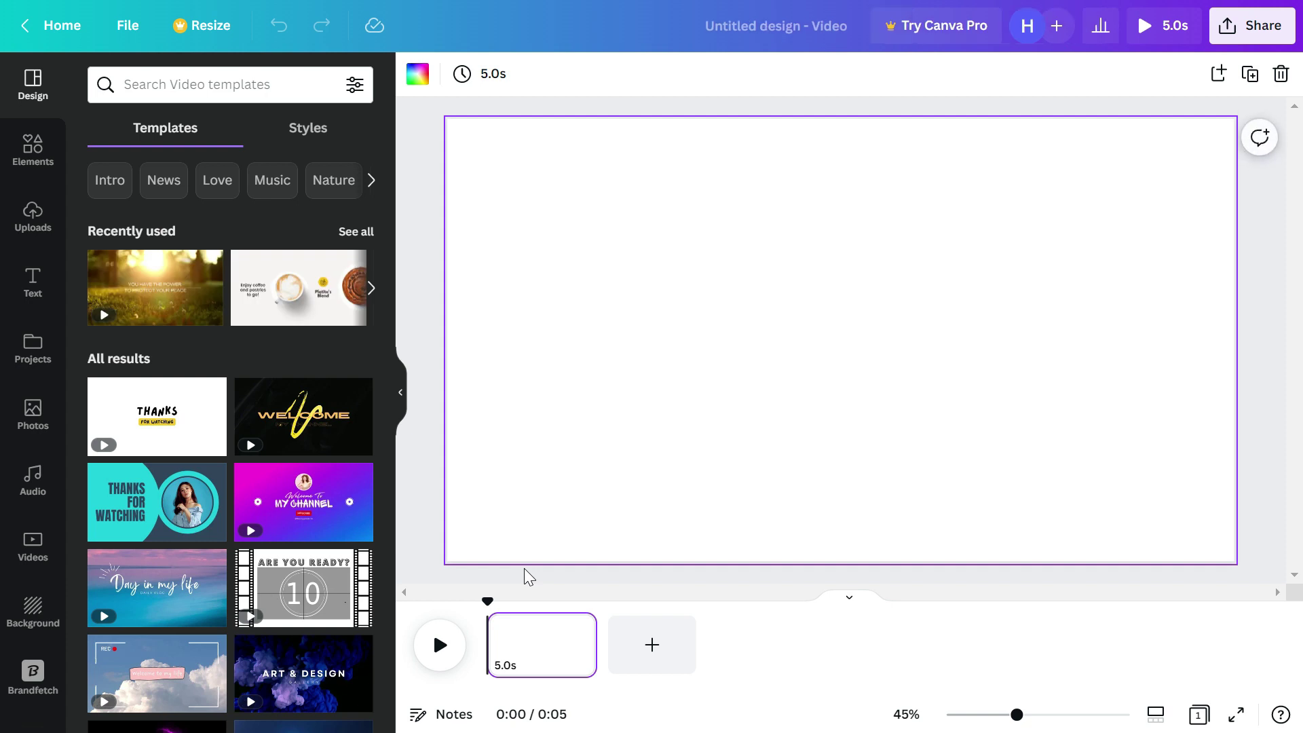
# Step: Show the uploaded videos, including the 5.8s countdown and 2:06 clips, without uploading new files
pyautogui.click(692, 346)
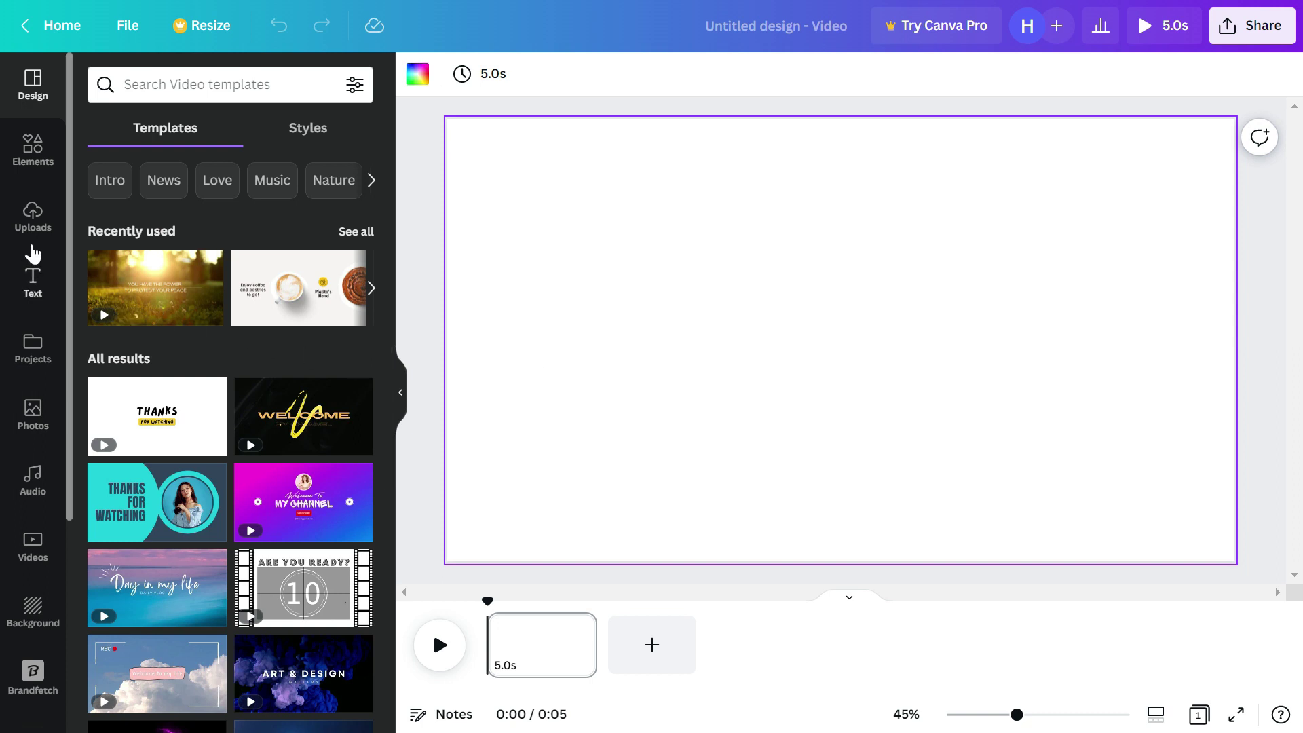
pyautogui.click(31, 224)
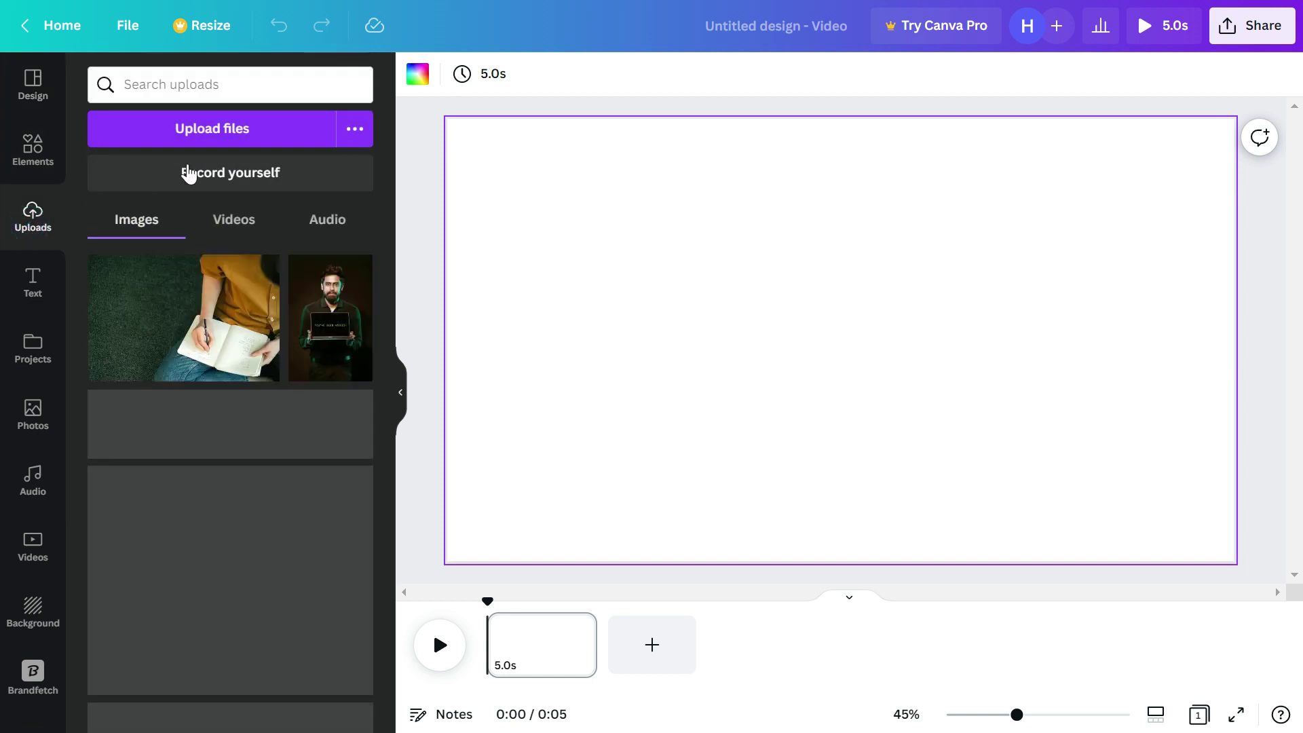
pyautogui.click(357, 130)
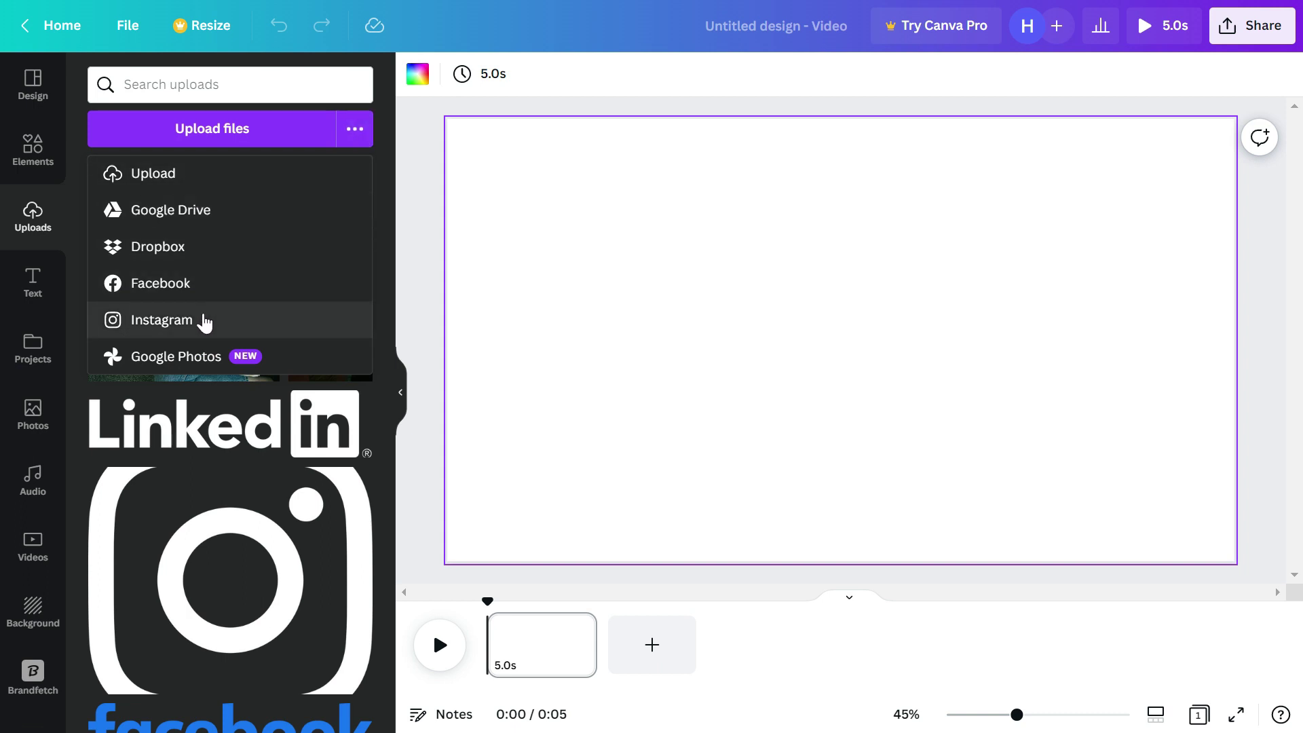
pyautogui.click(161, 178)
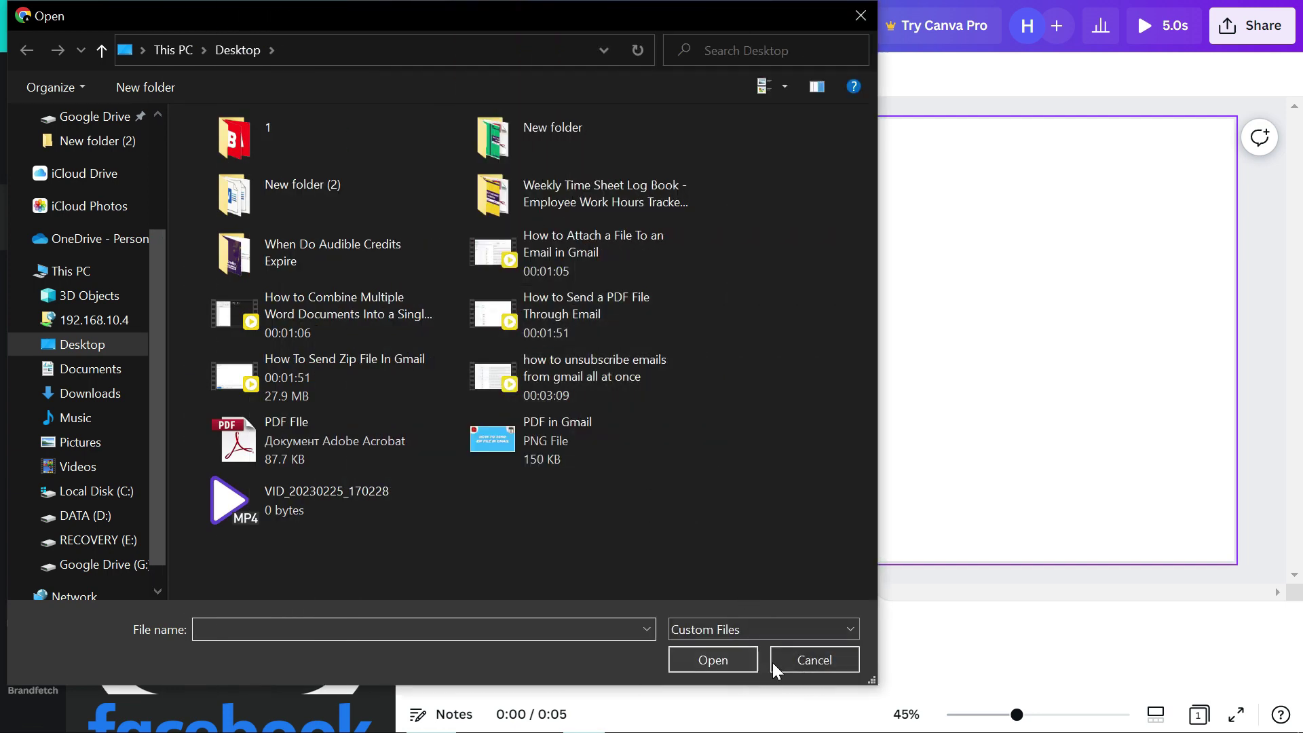
pyautogui.click(805, 661)
pyautogui.click(228, 228)
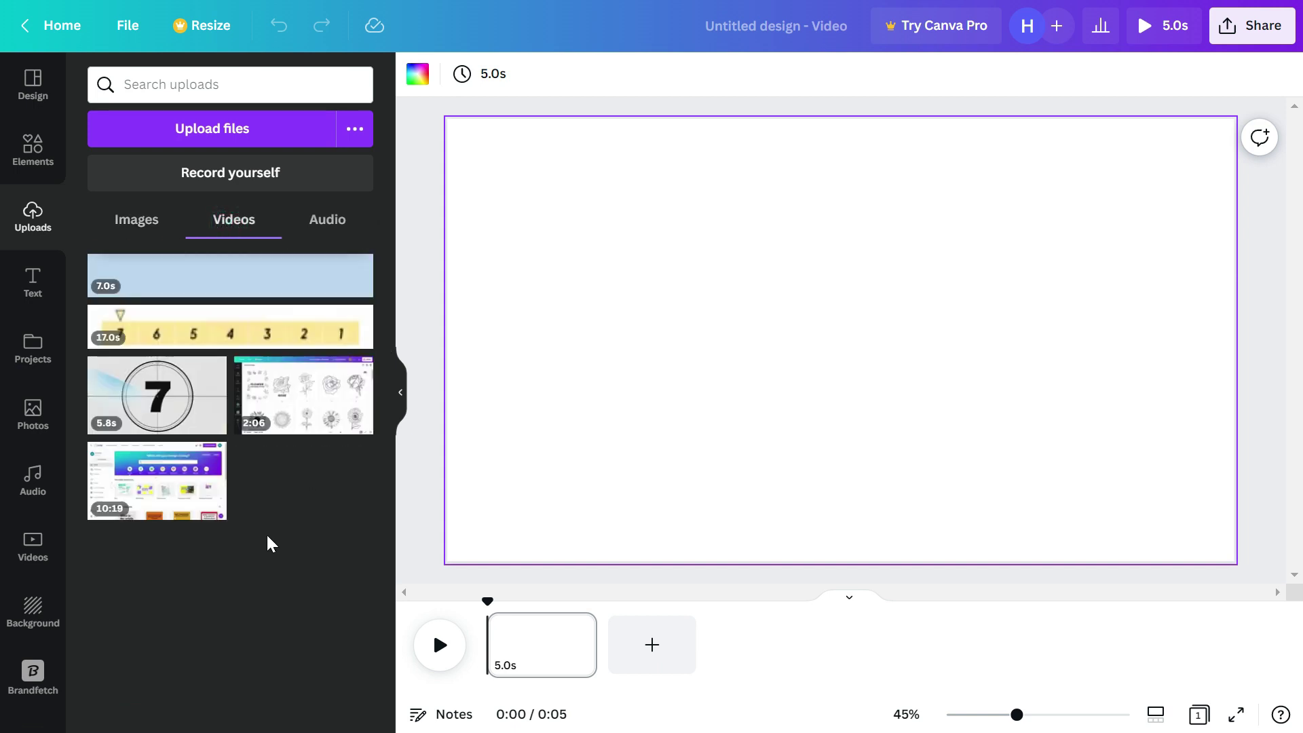
# Step: Add the 5.8s countdown clip and set it as the first page's video background
pyautogui.moveTo(138, 425)
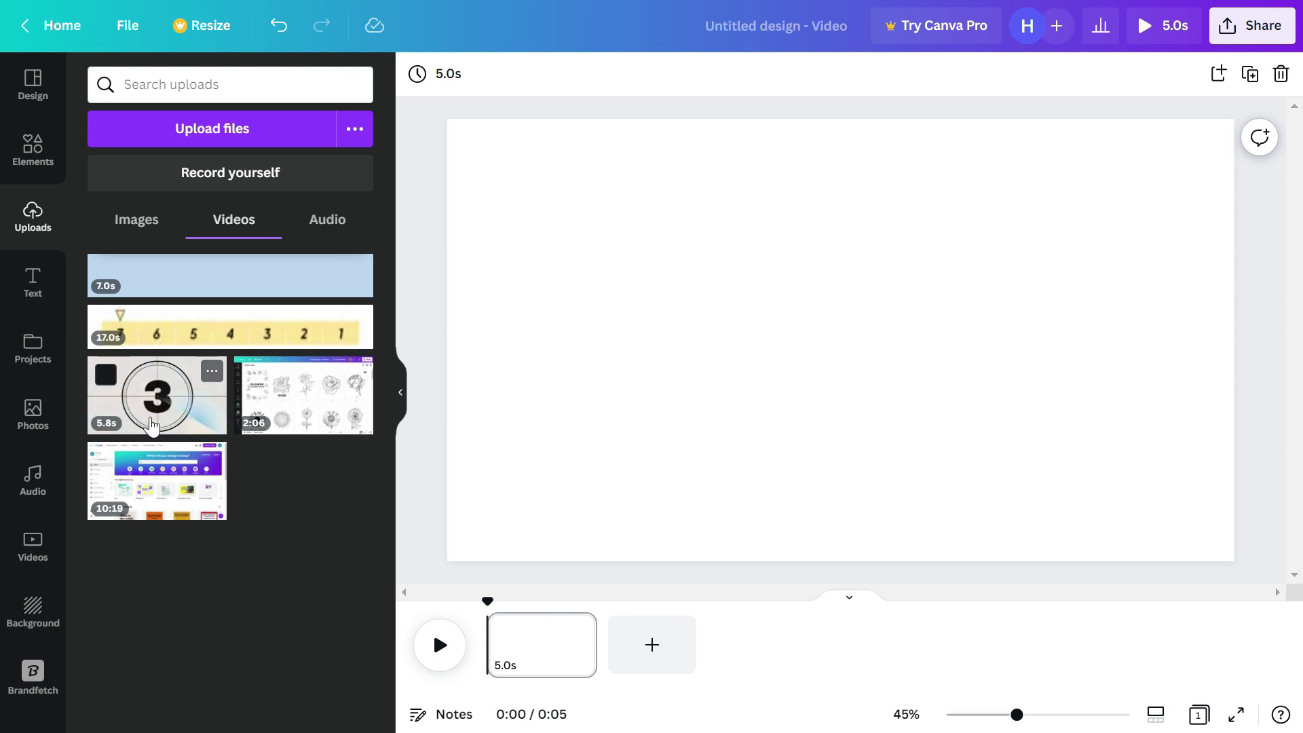
pyautogui.moveTo(296, 423)
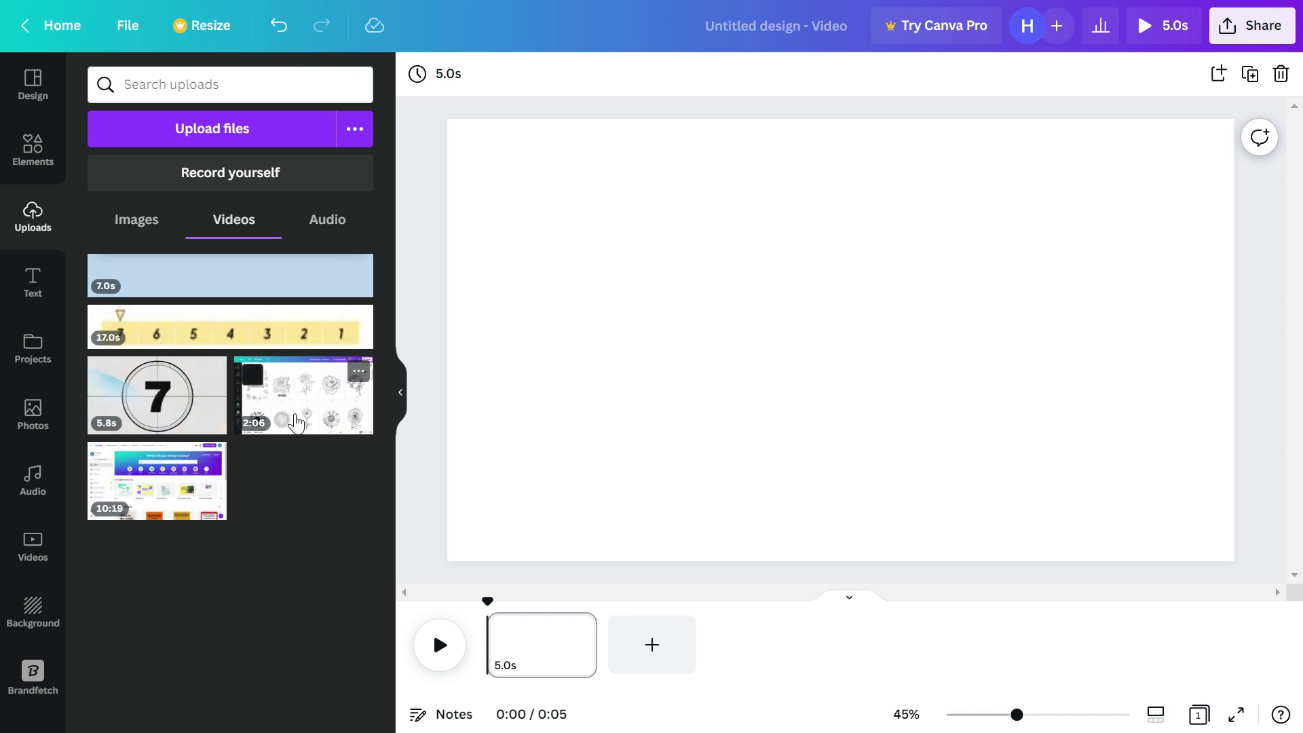
pyautogui.moveTo(175, 412)
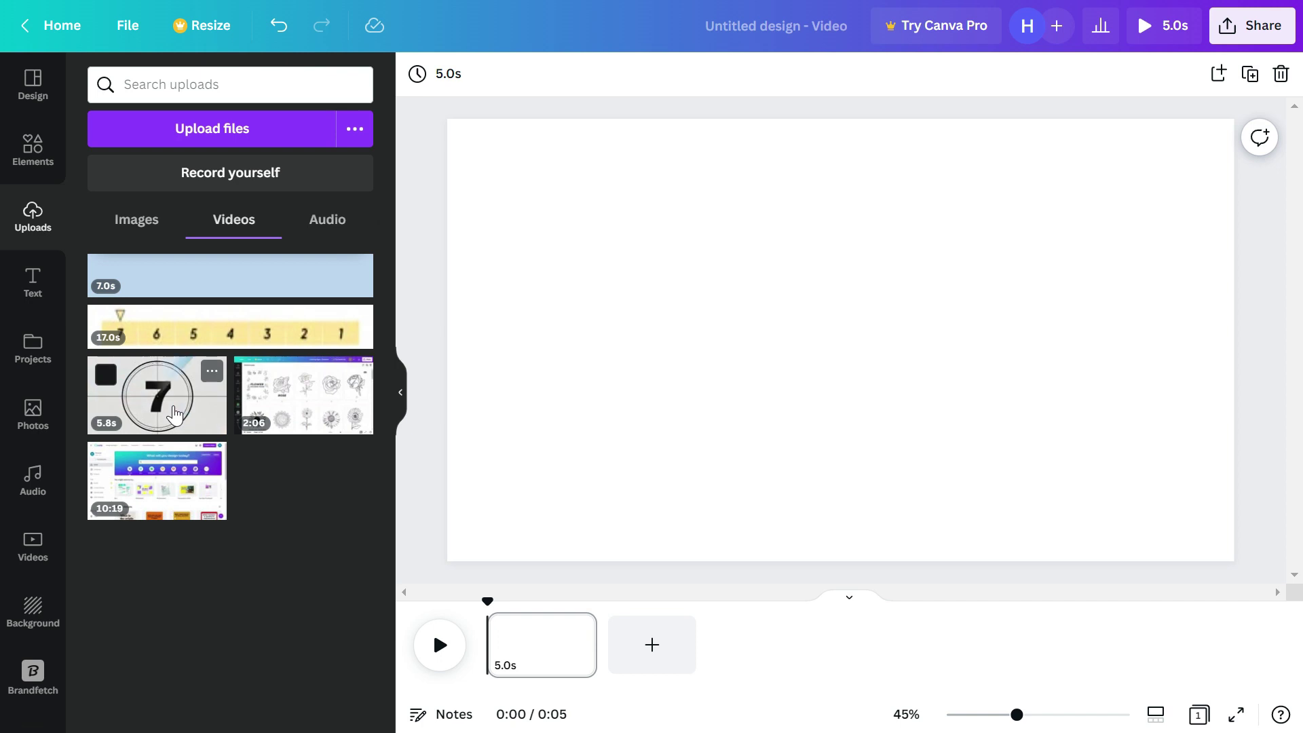
pyautogui.click(174, 412)
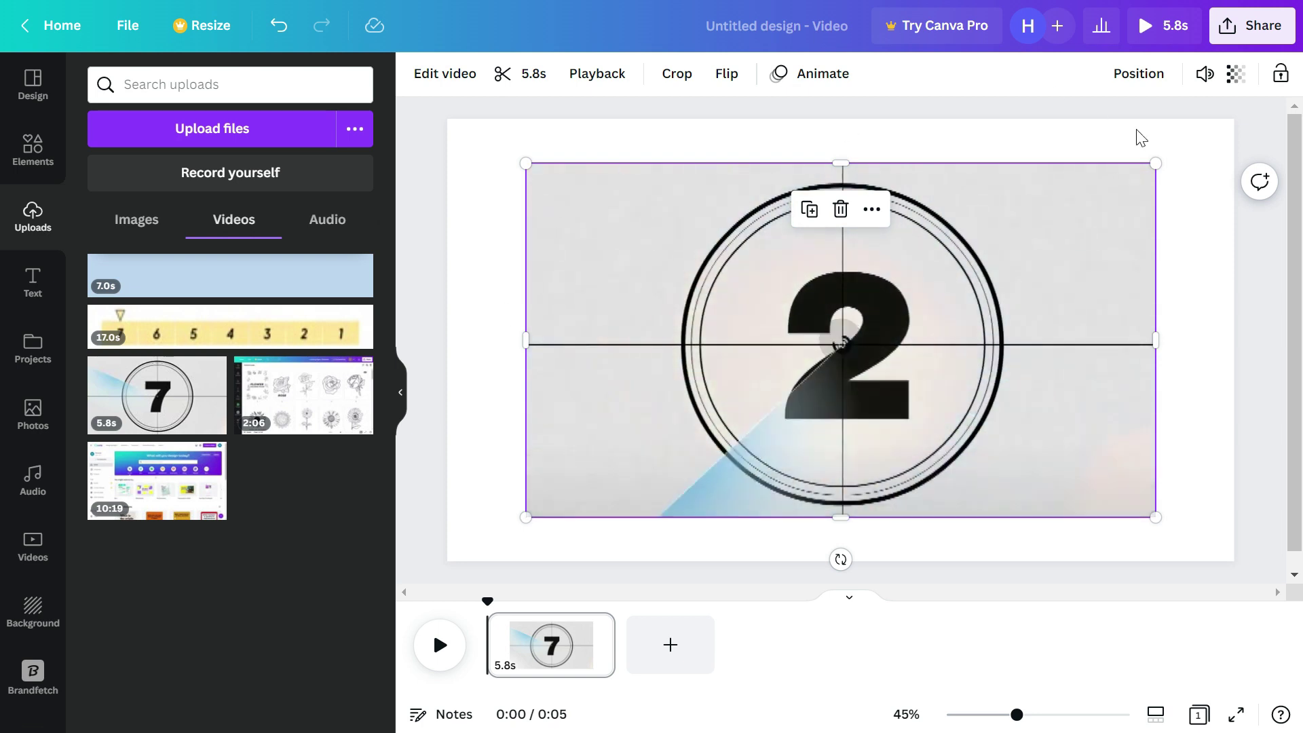
pyautogui.rightClick(608, 282)
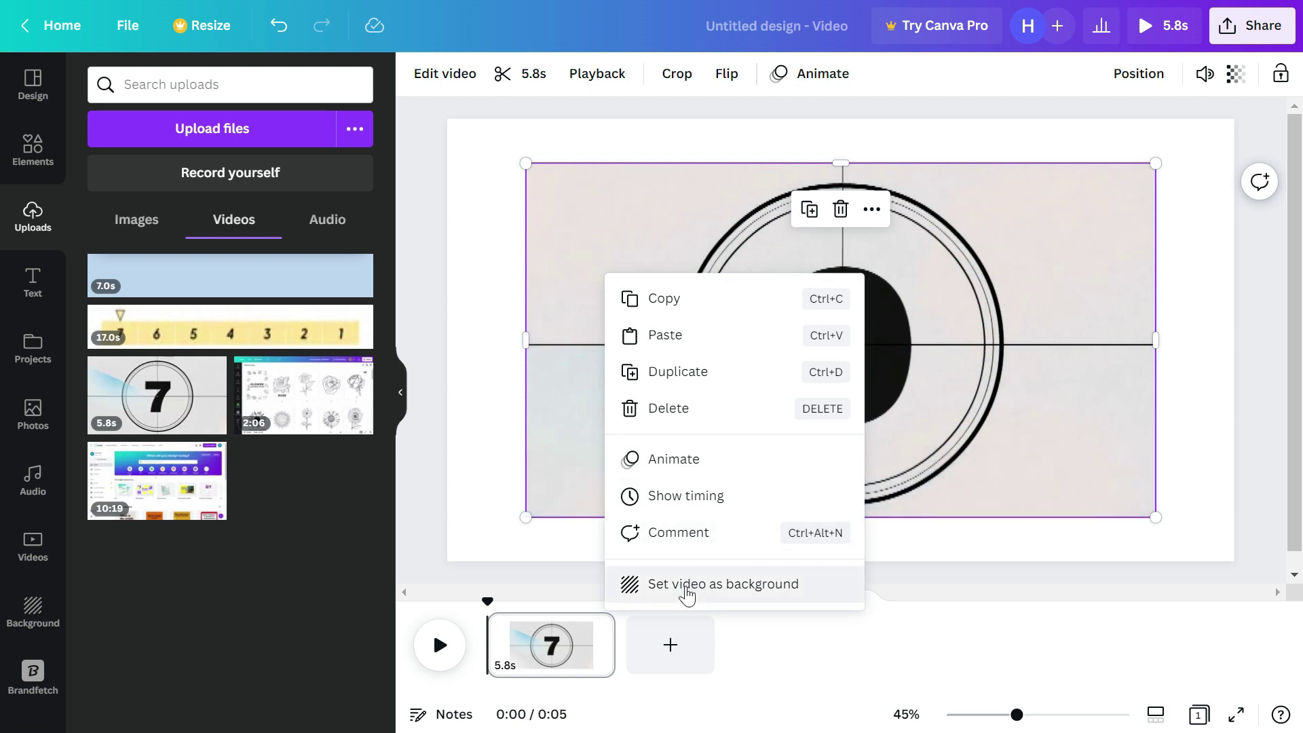
pyautogui.click(688, 594)
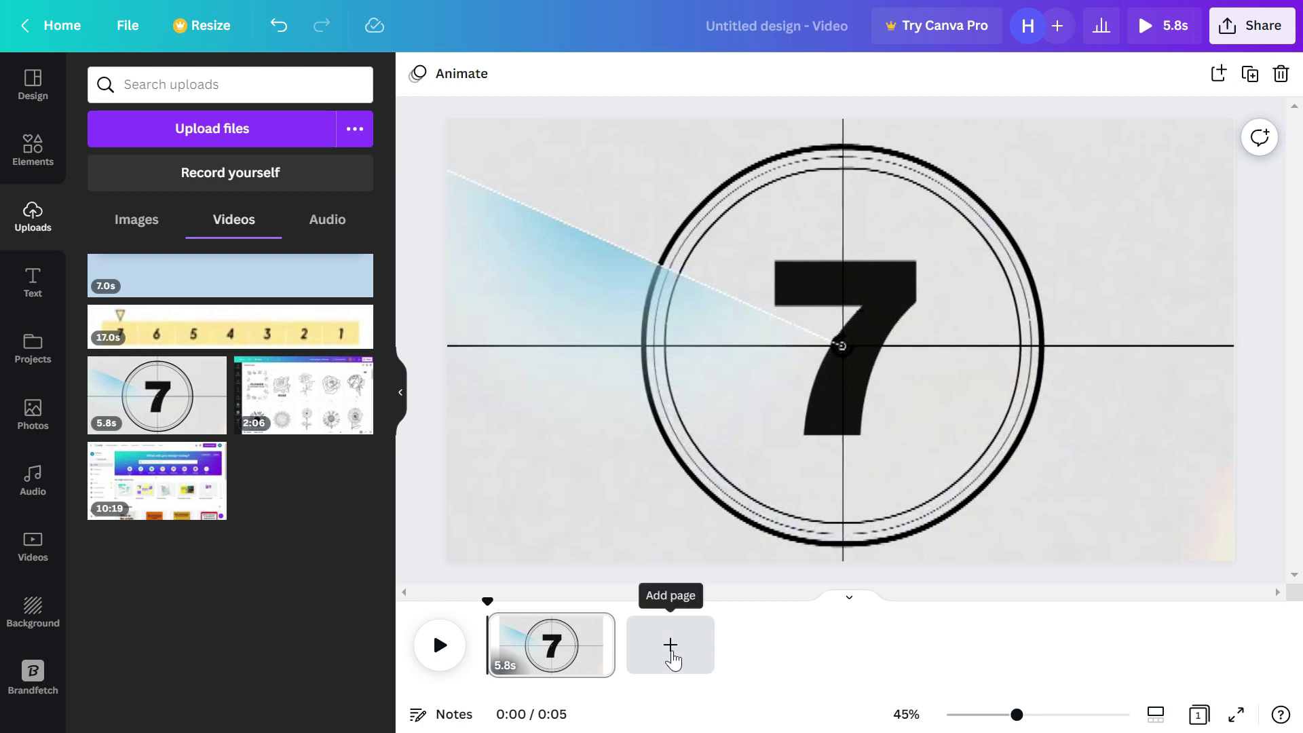
# Step: Add a second page with the 2:06 coloring-pages clip set as its video background
pyautogui.click(671, 645)
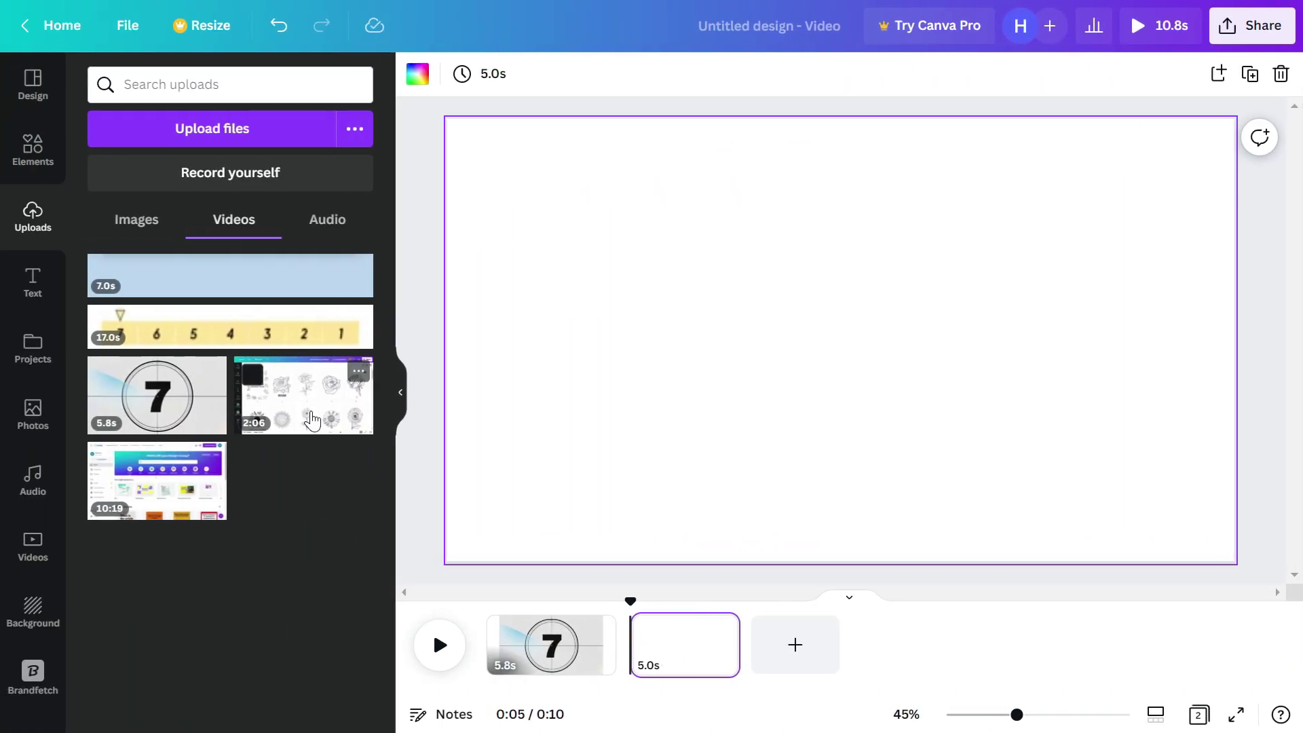
pyautogui.click(312, 416)
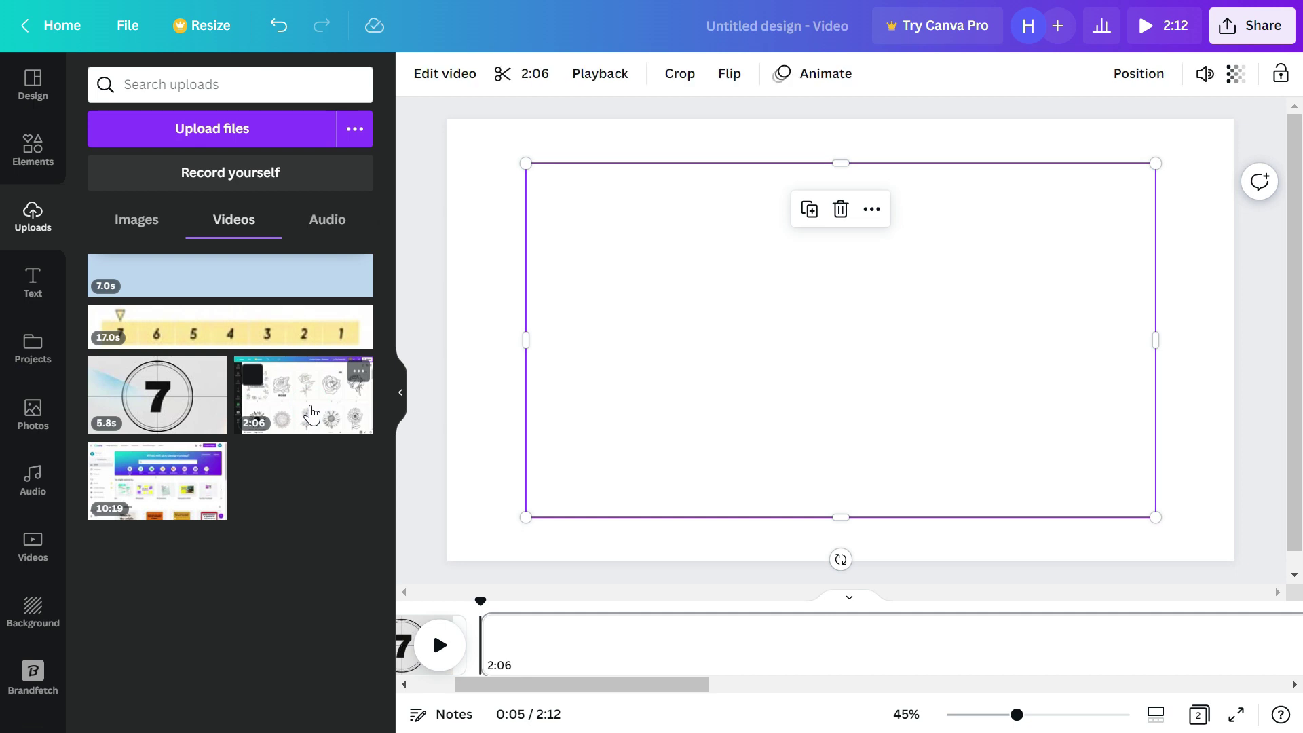
pyautogui.moveTo(575, 406)
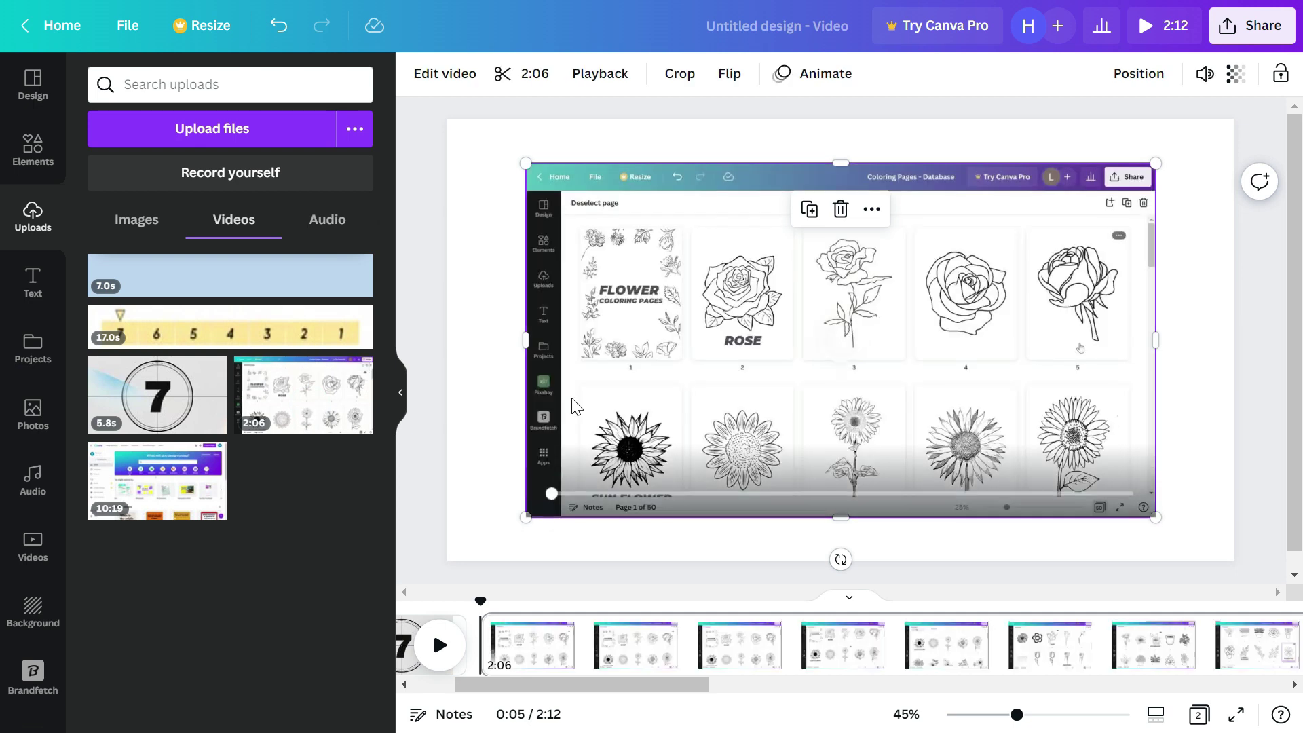
pyautogui.rightClick(635, 292)
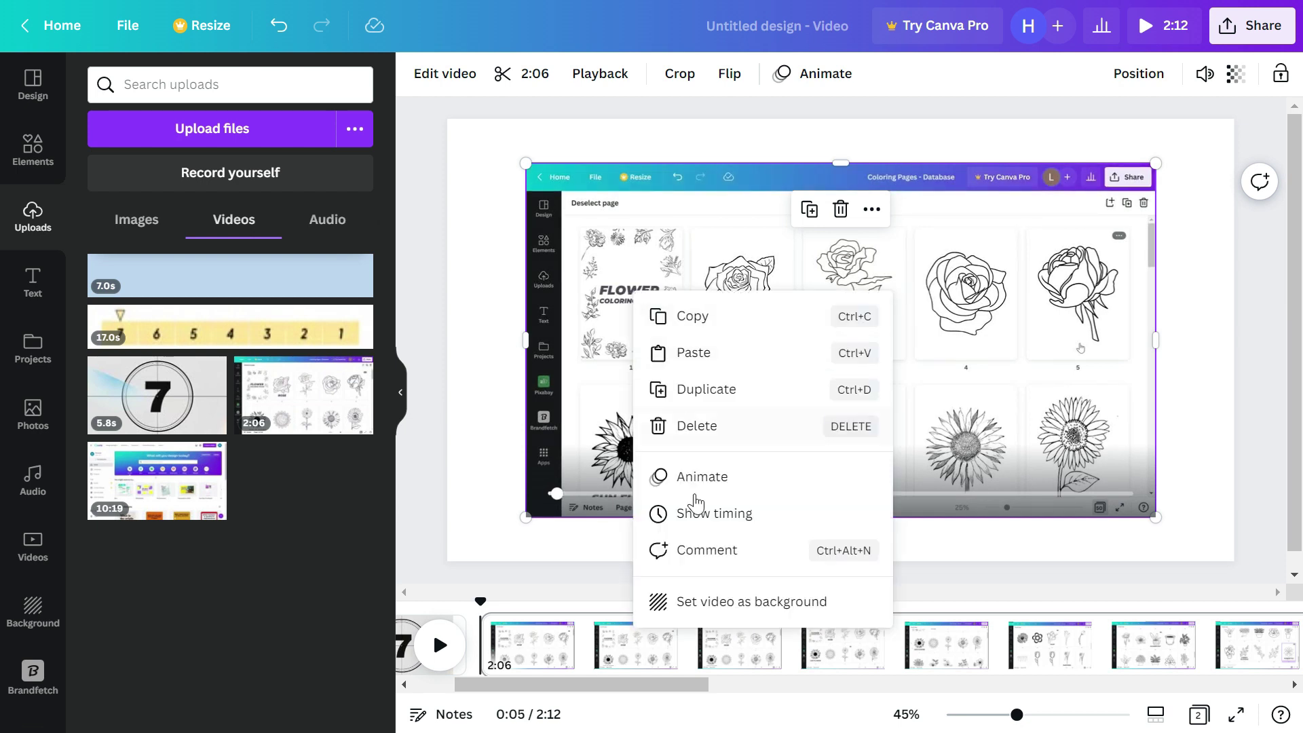
pyautogui.click(708, 606)
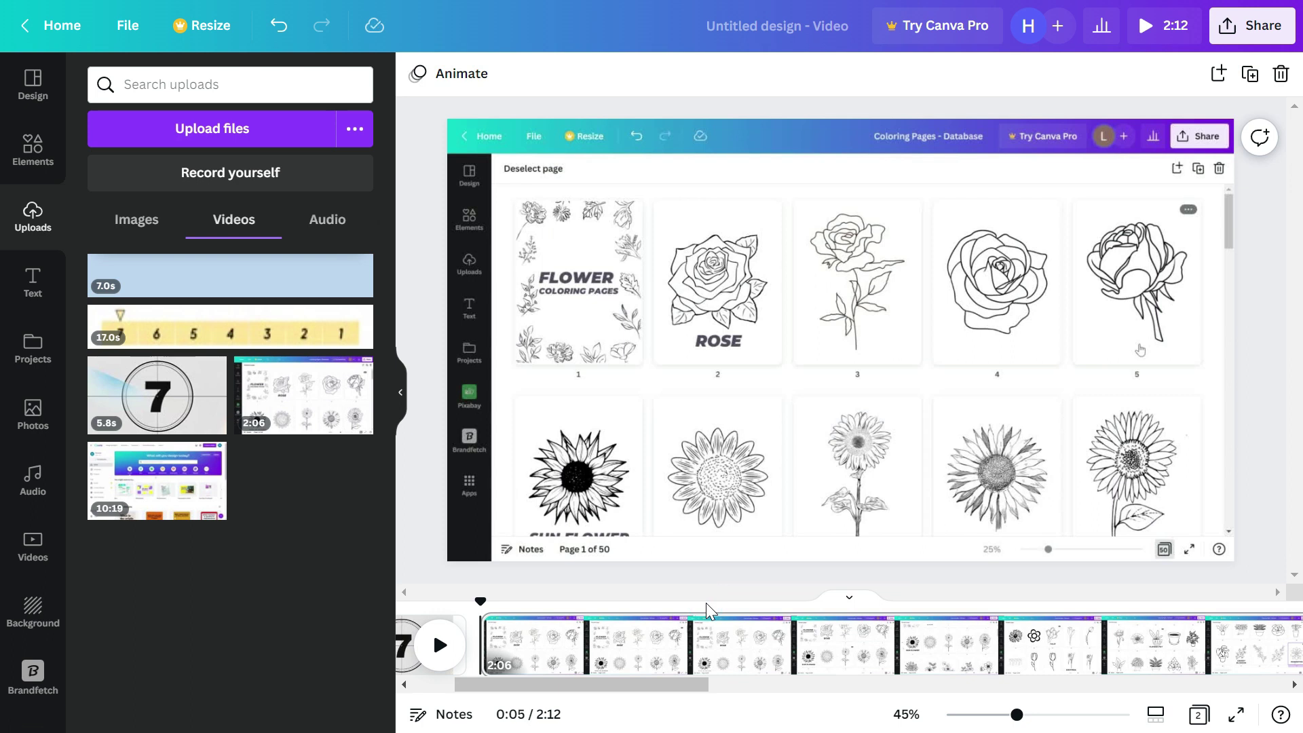
pyautogui.moveTo(686, 685); pyautogui.dragTo(1209, 690)
# Step: Delete the extra blank page at the end, leaving two pages totalling 2:12
pyautogui.click(1248, 644)
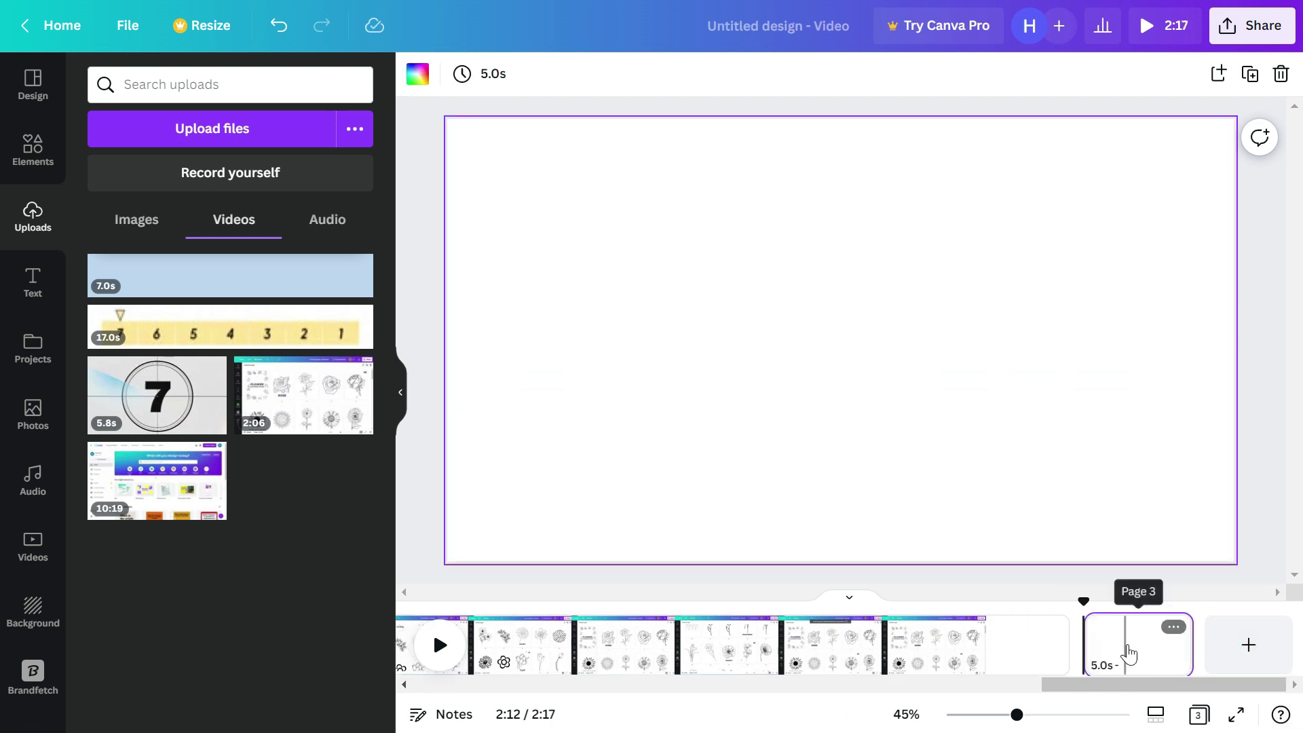
pyautogui.click(1170, 624)
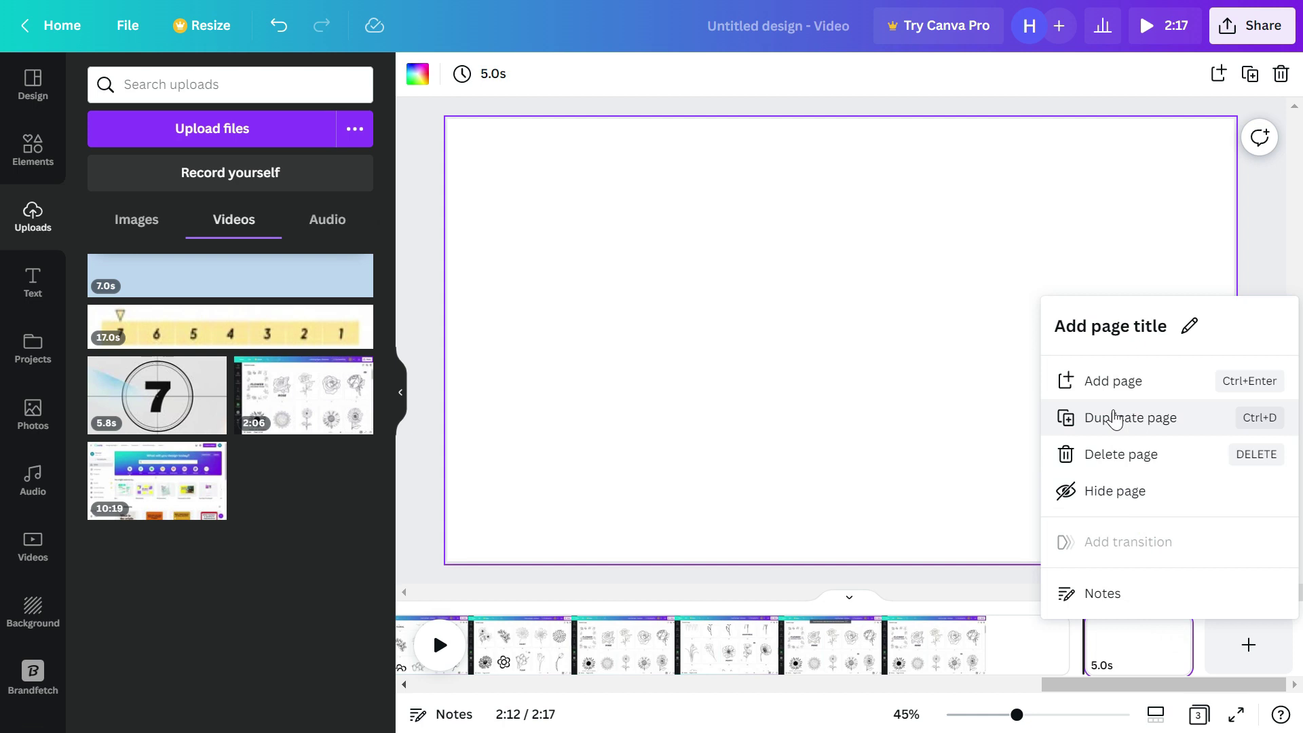
pyautogui.click(1126, 455)
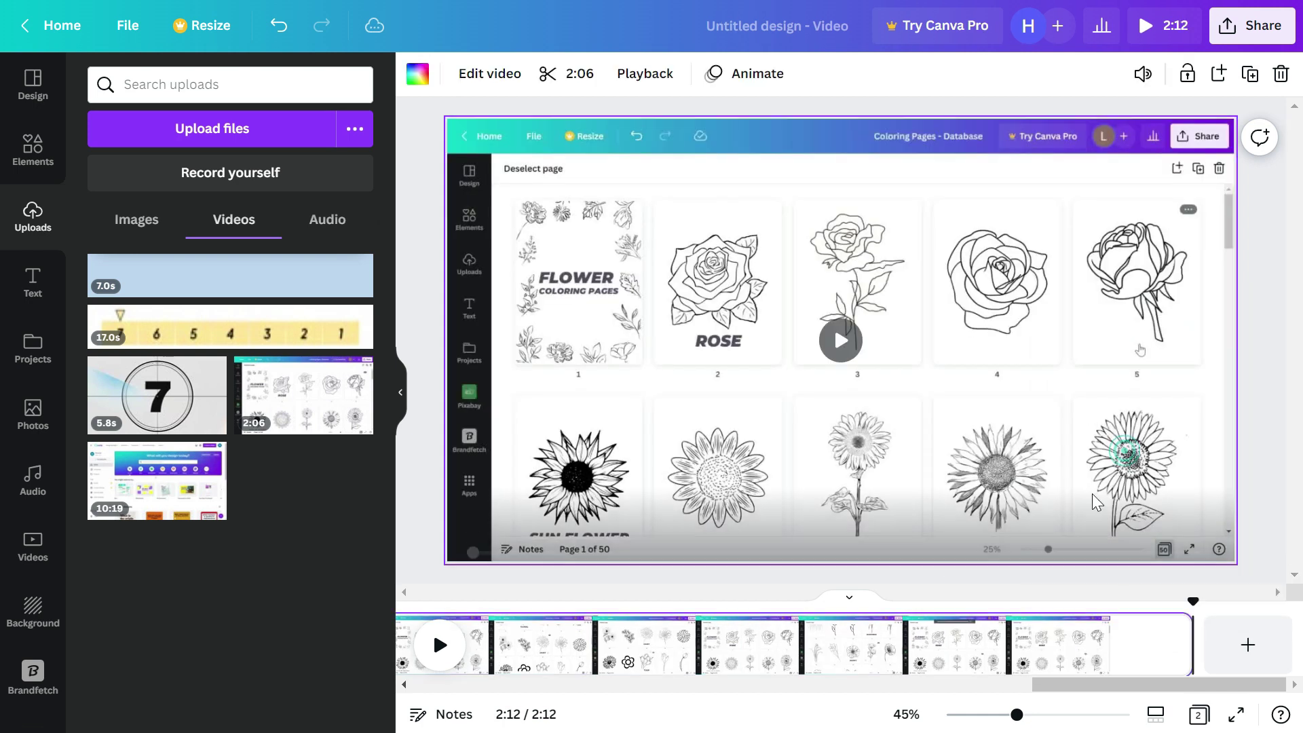
pyautogui.click(931, 685)
pyautogui.moveTo(931, 692); pyautogui.dragTo(478, 690)
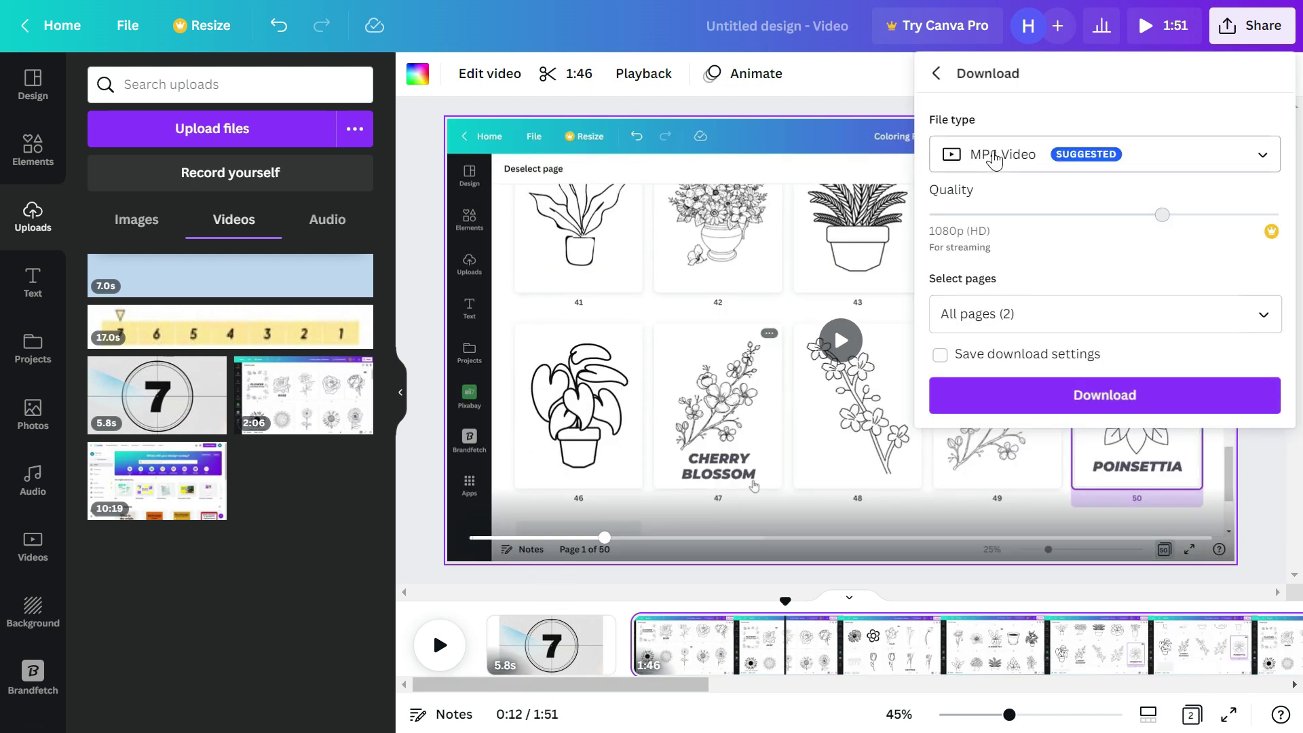
# Step: Download all pages of the video as an MP4 Video file
pyautogui.click(994, 156)
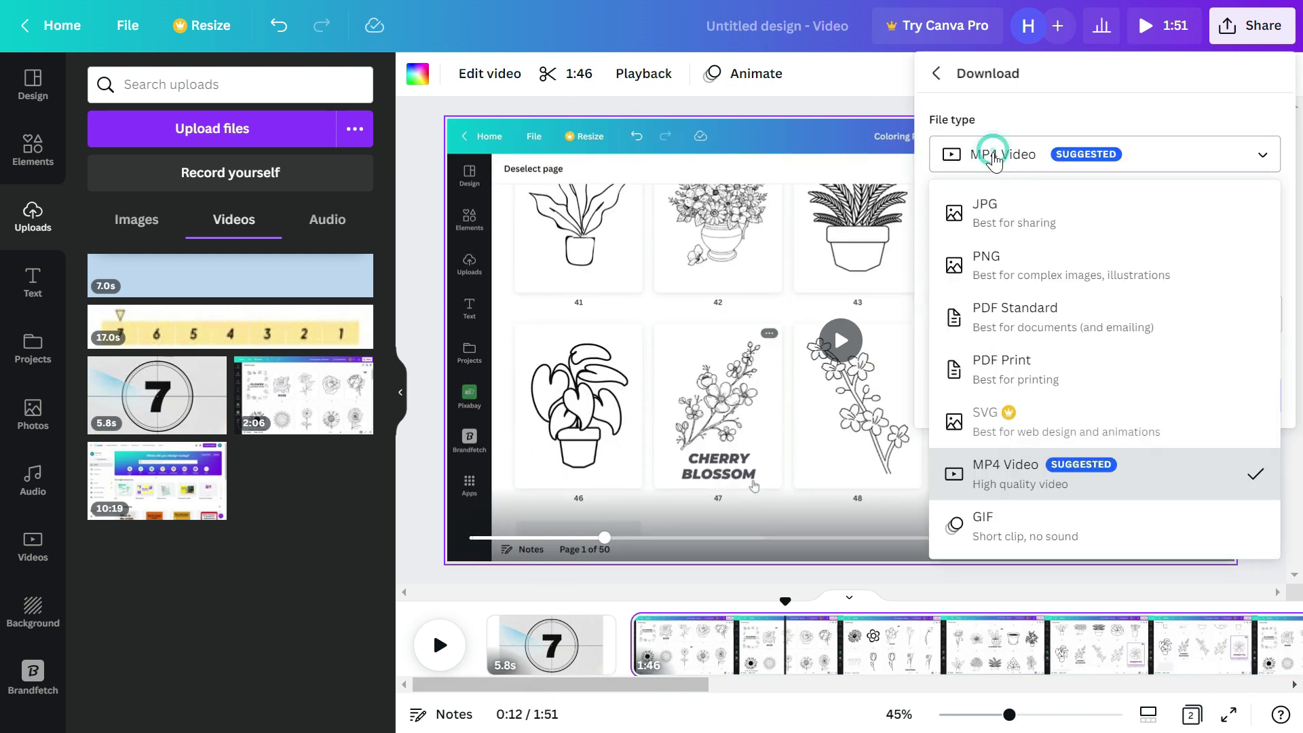
pyautogui.click(1002, 482)
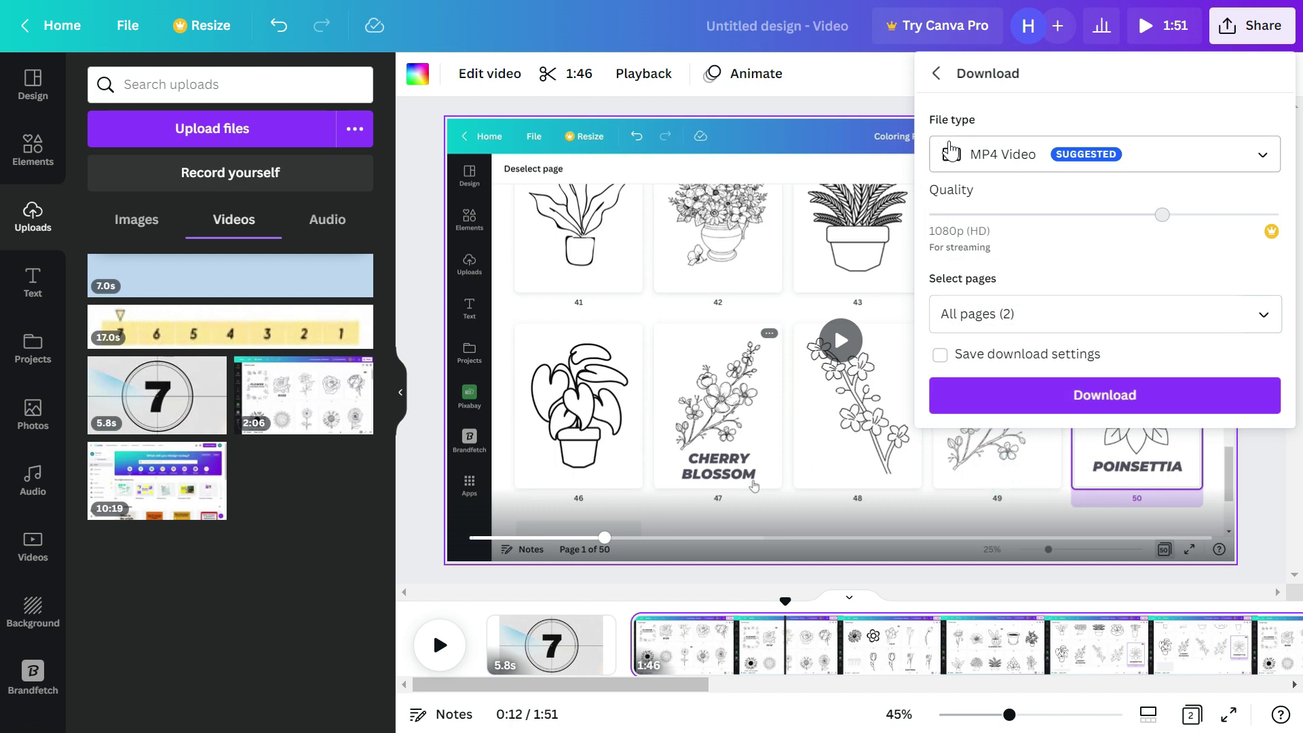
pyautogui.click(1001, 316)
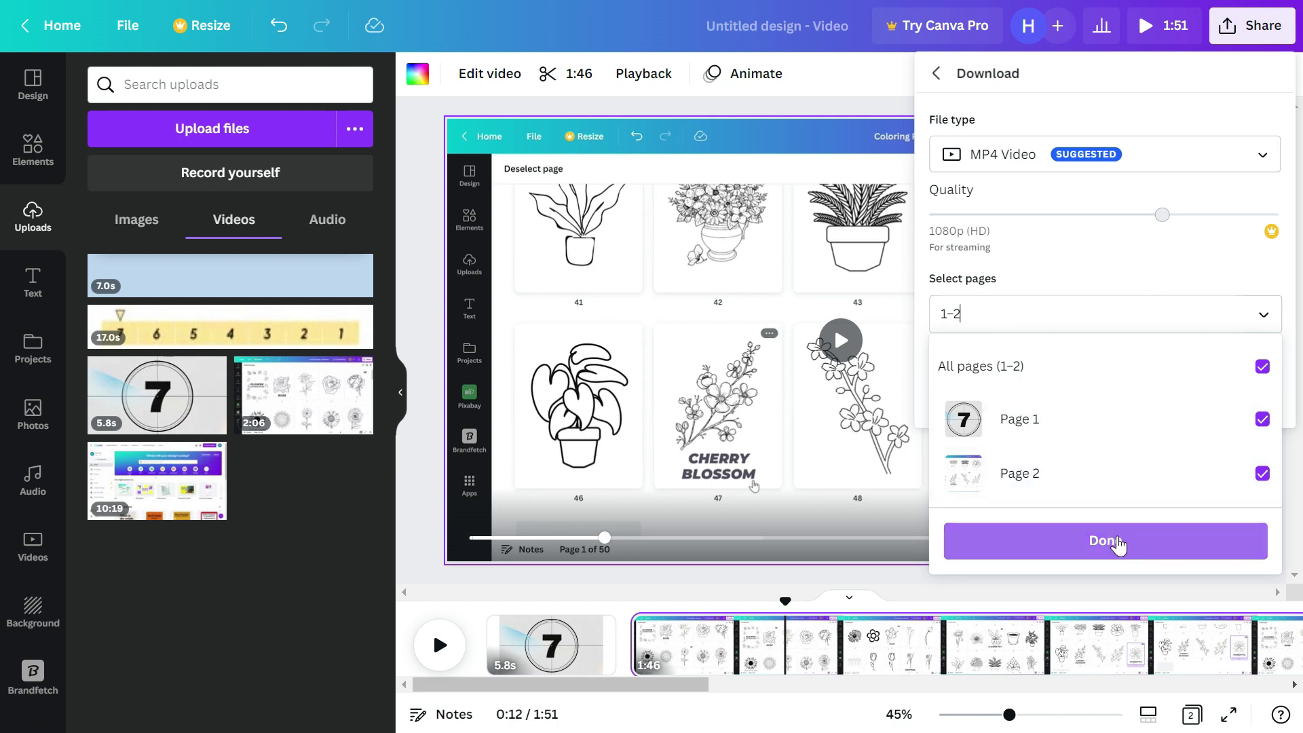
pyautogui.click(1115, 542)
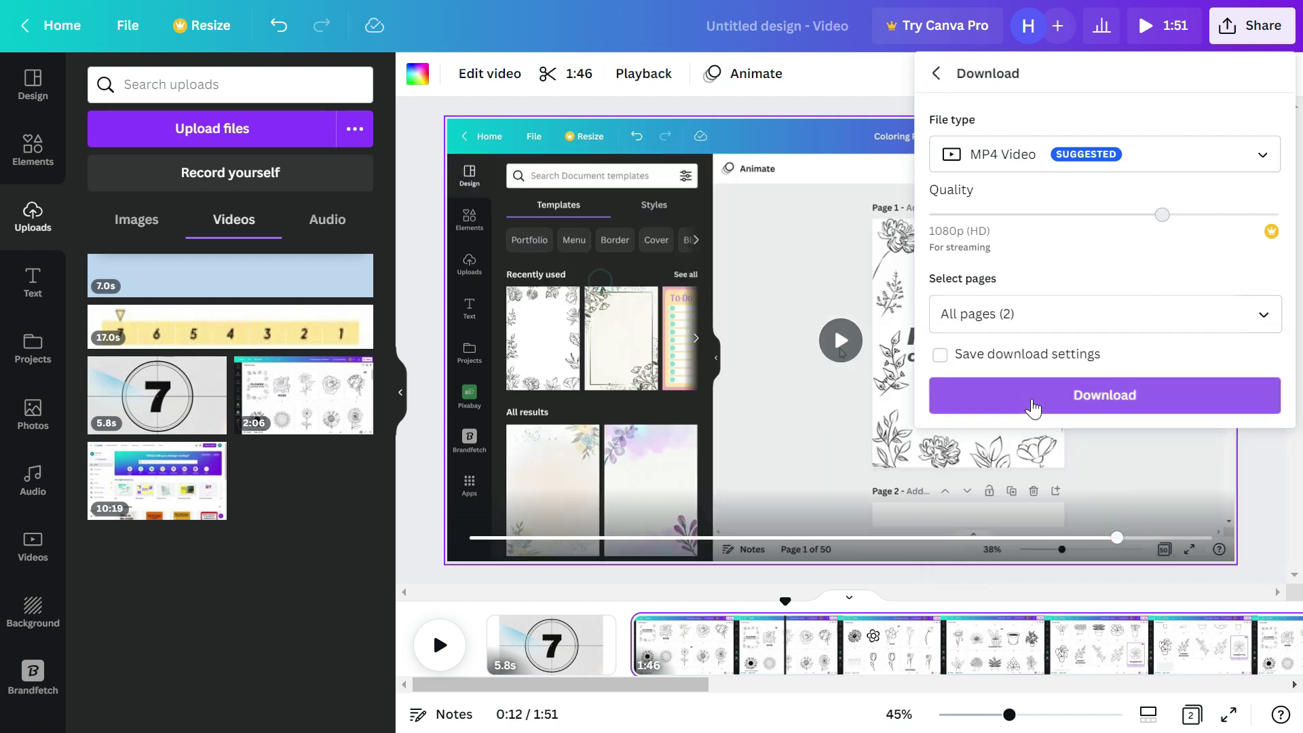
pyautogui.click(1034, 406)
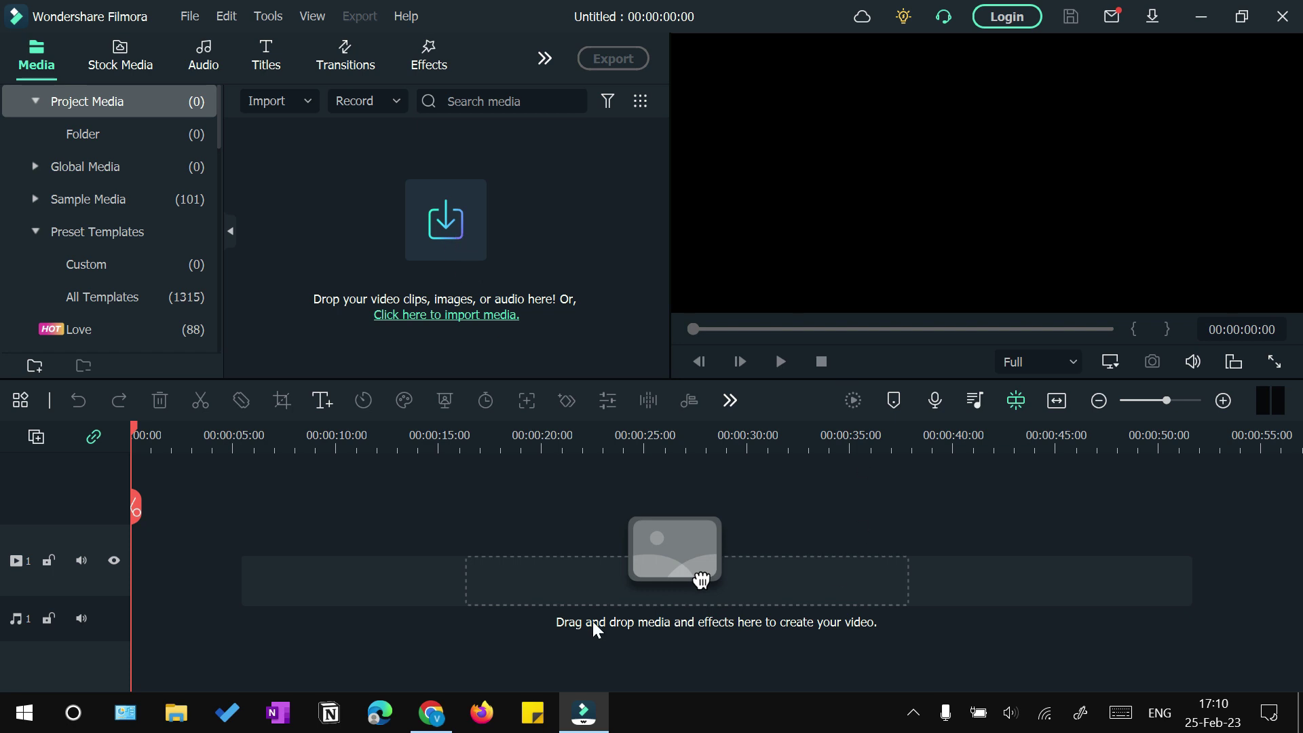
# Step: Import the unsubscribe-emails and Zip-file Gmail videos from the Desktop into Filmora's project media
pyautogui.click(447, 232)
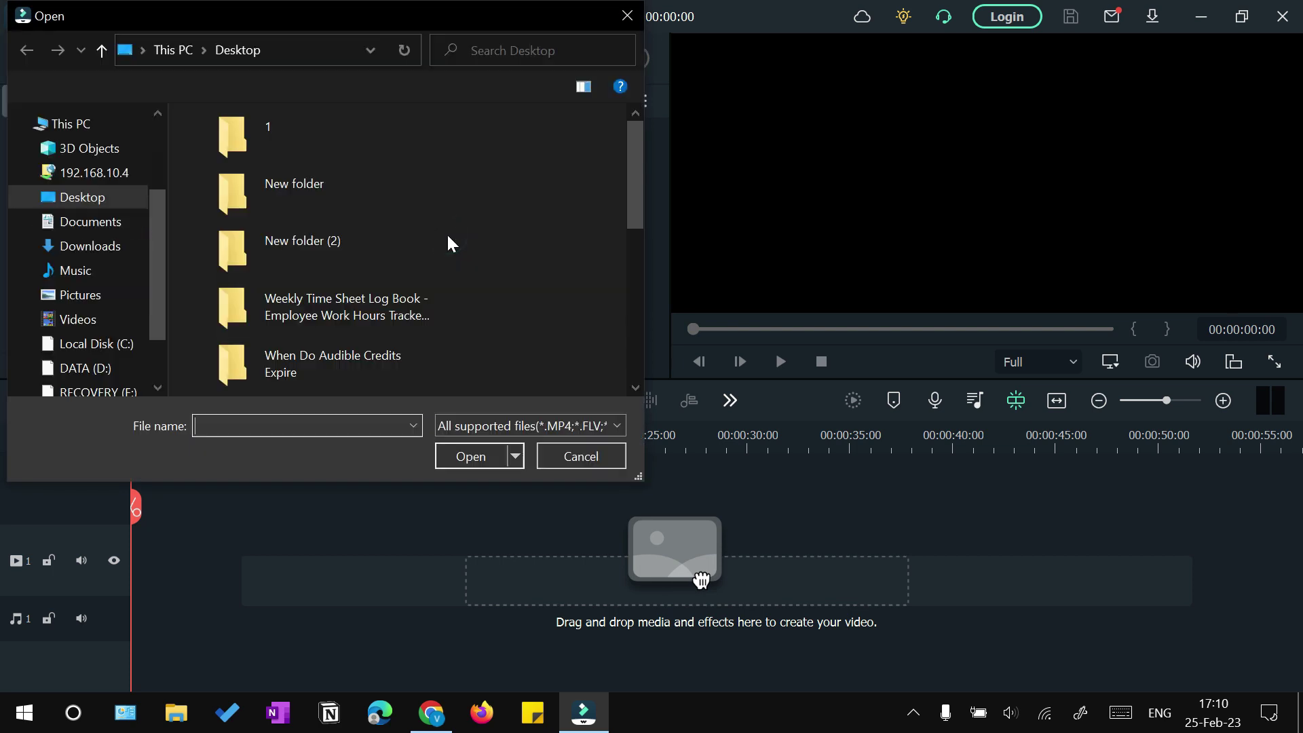
pyautogui.scroll(-10, 448, 239)
pyautogui.click(334, 249)
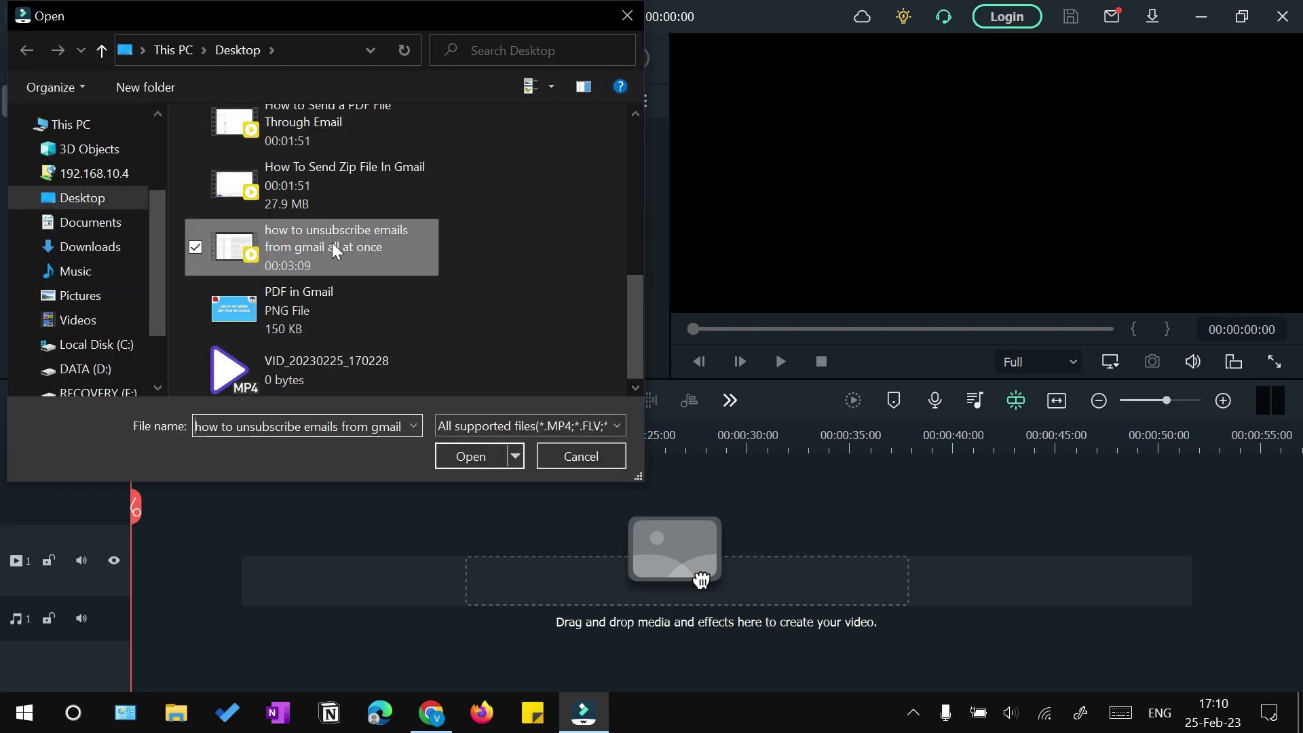
pyautogui.click(334, 248)
pyautogui.keyDown('ctrl'); pyautogui.click(332, 192); pyautogui.keyUp('ctrl')
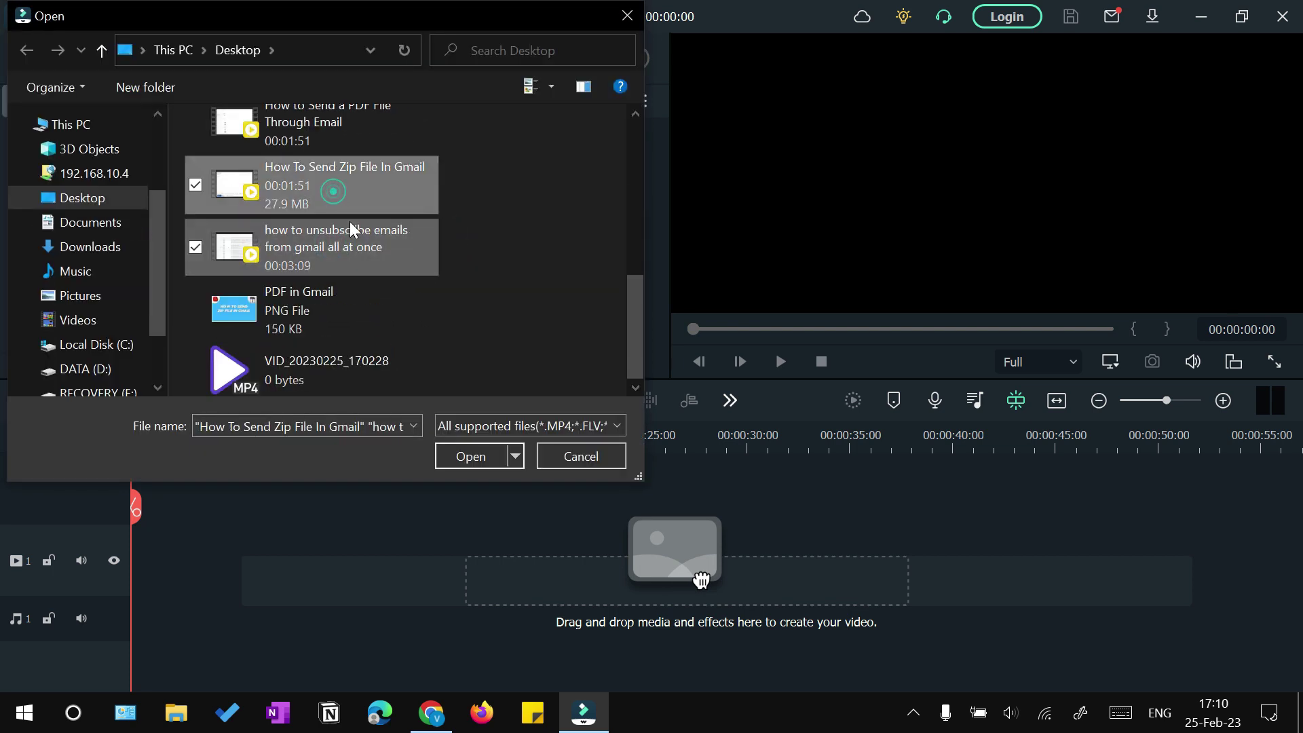
pyautogui.click(451, 462)
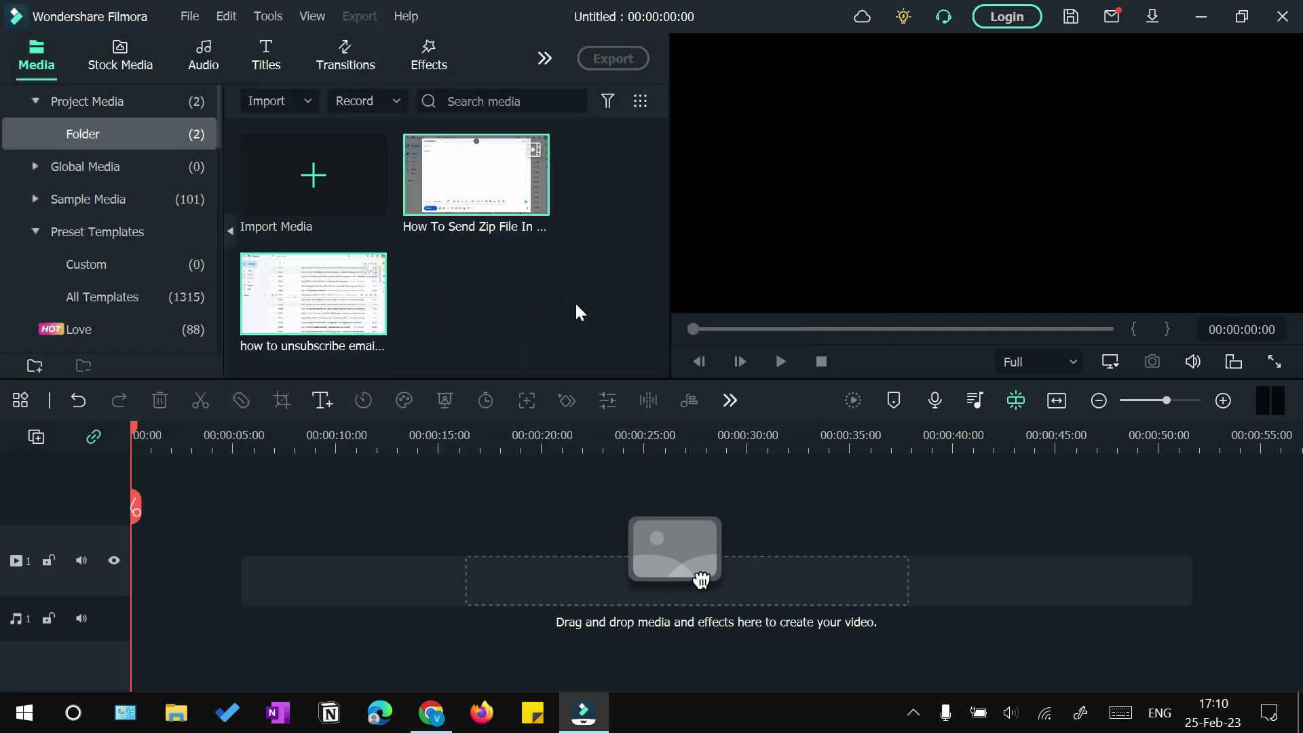
# Step: Place the unsubscribe-emails clip at the start of video track 1
pyautogui.moveTo(331, 277)
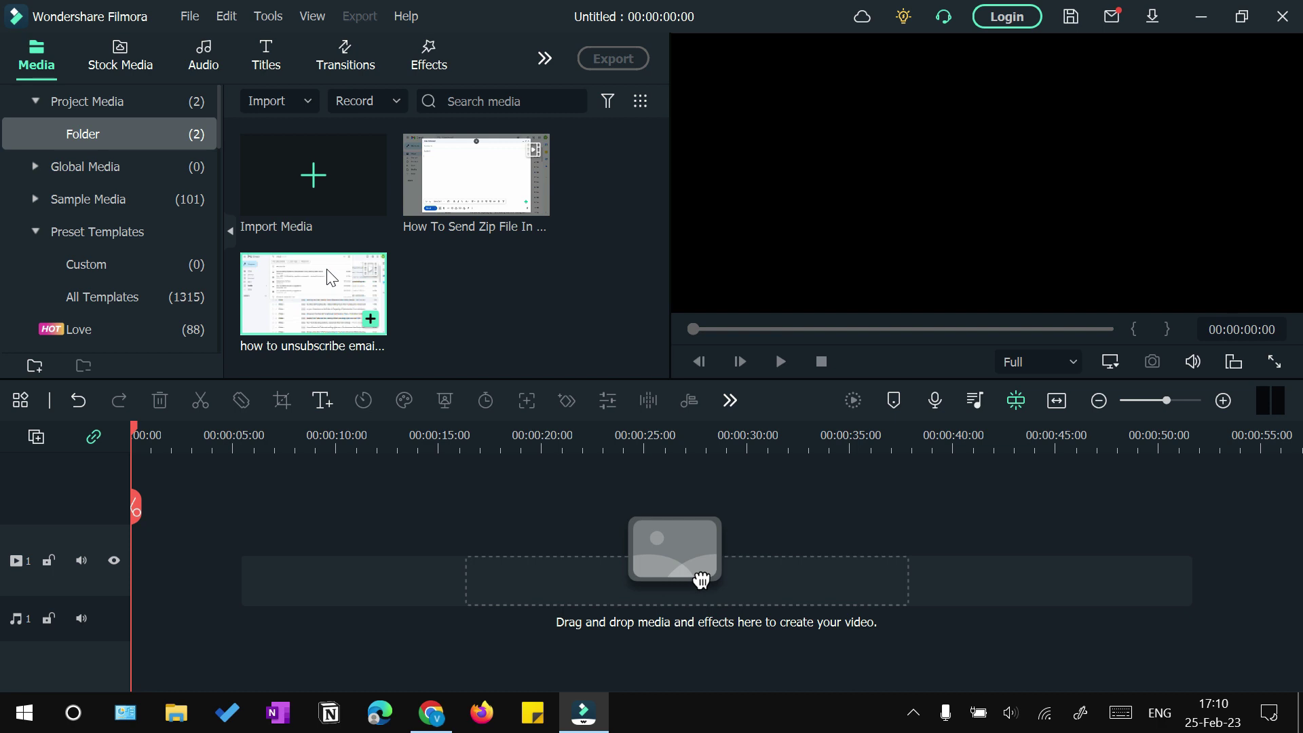
pyautogui.moveTo(331, 277); pyautogui.dragTo(136, 568)
pyautogui.click(1056, 399)
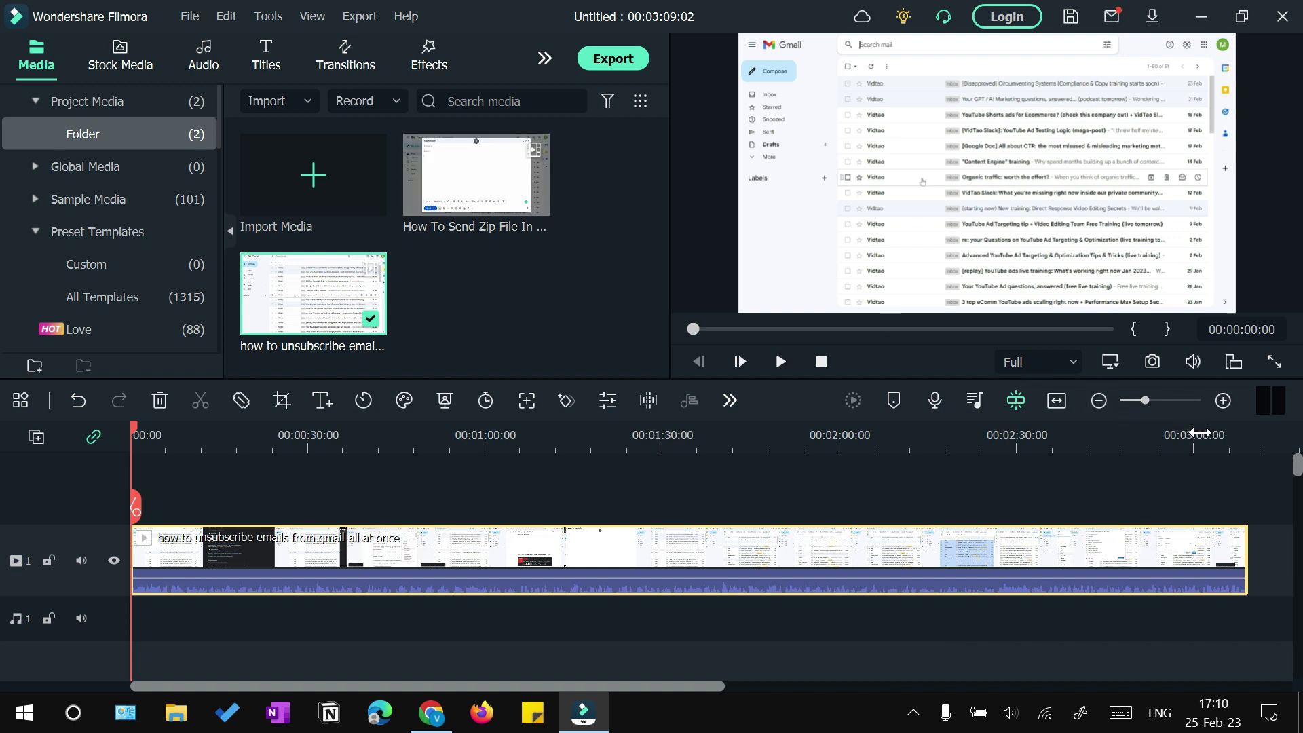
pyautogui.moveTo(1198, 432); pyautogui.dragTo(1255, 451)
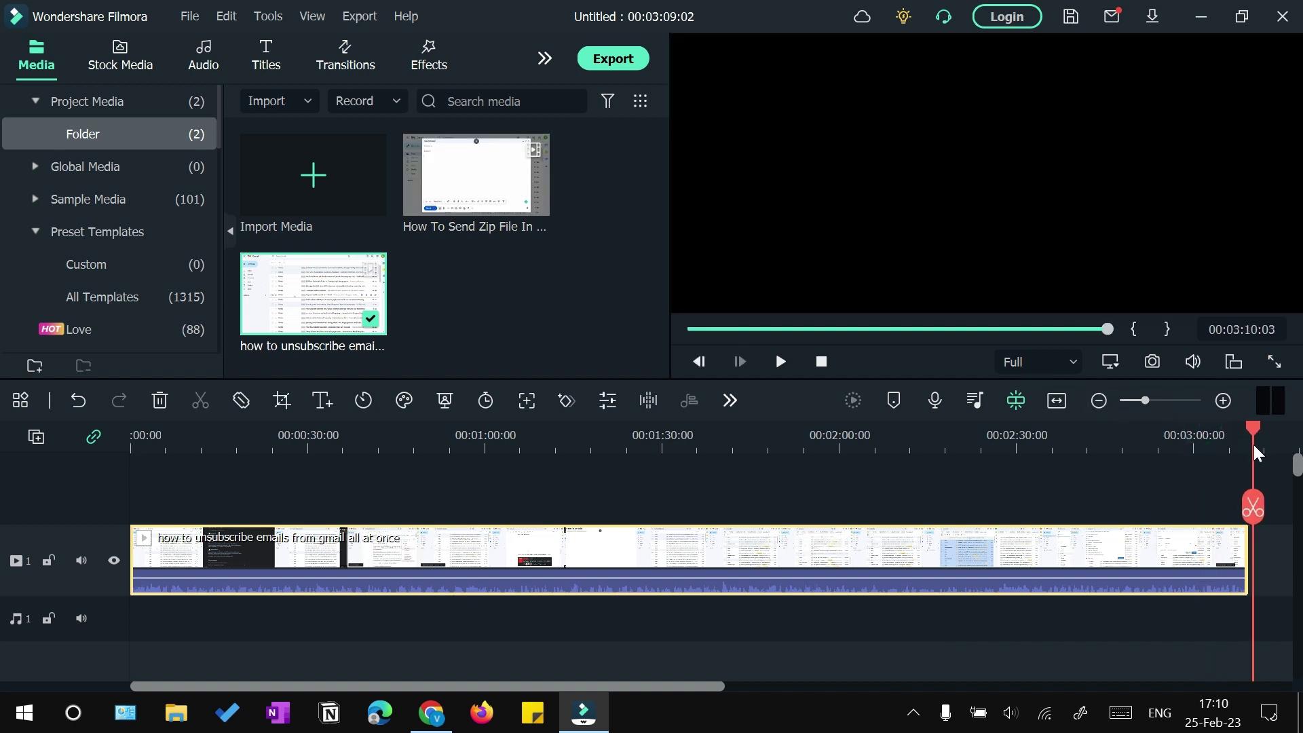
# Step: Add the Zip-file clip right after it, removing the gap, and fit the timeline view
pyautogui.moveTo(515, 194); pyautogui.dragTo(845, 570)
pyautogui.click(819, 559)
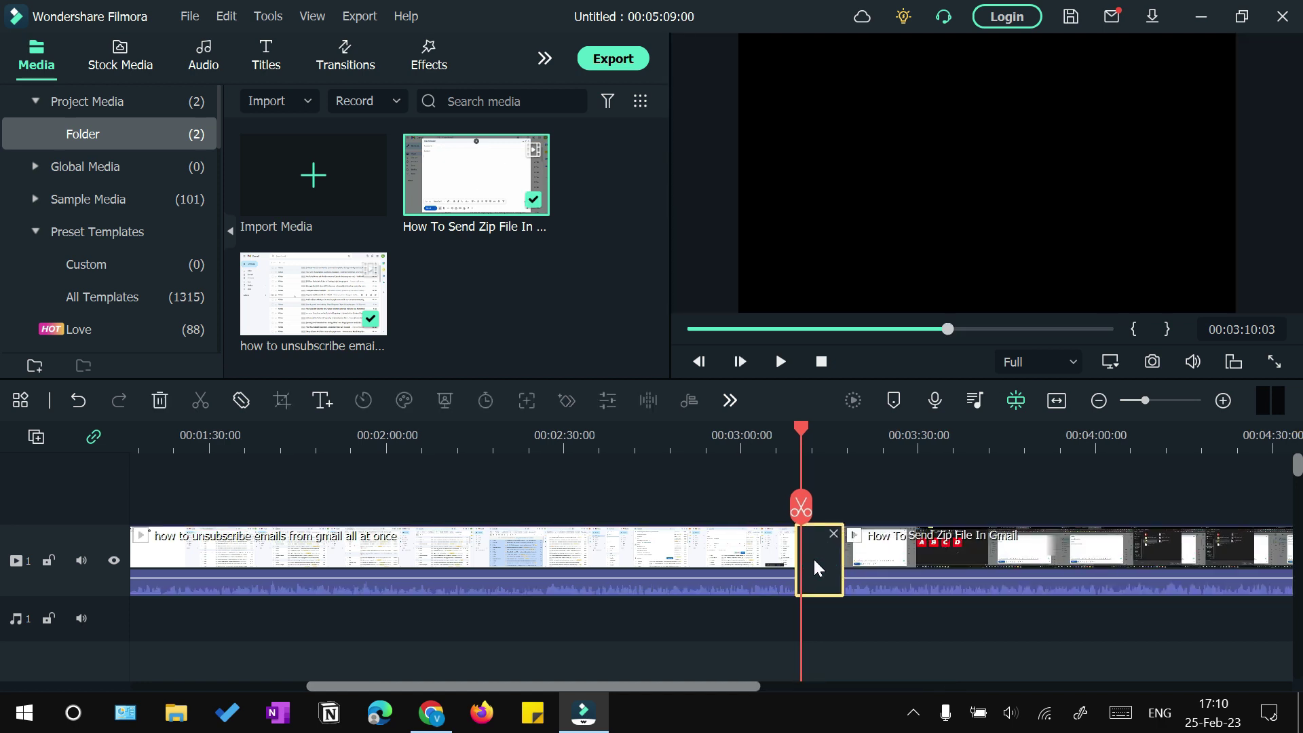
pyautogui.click(833, 535)
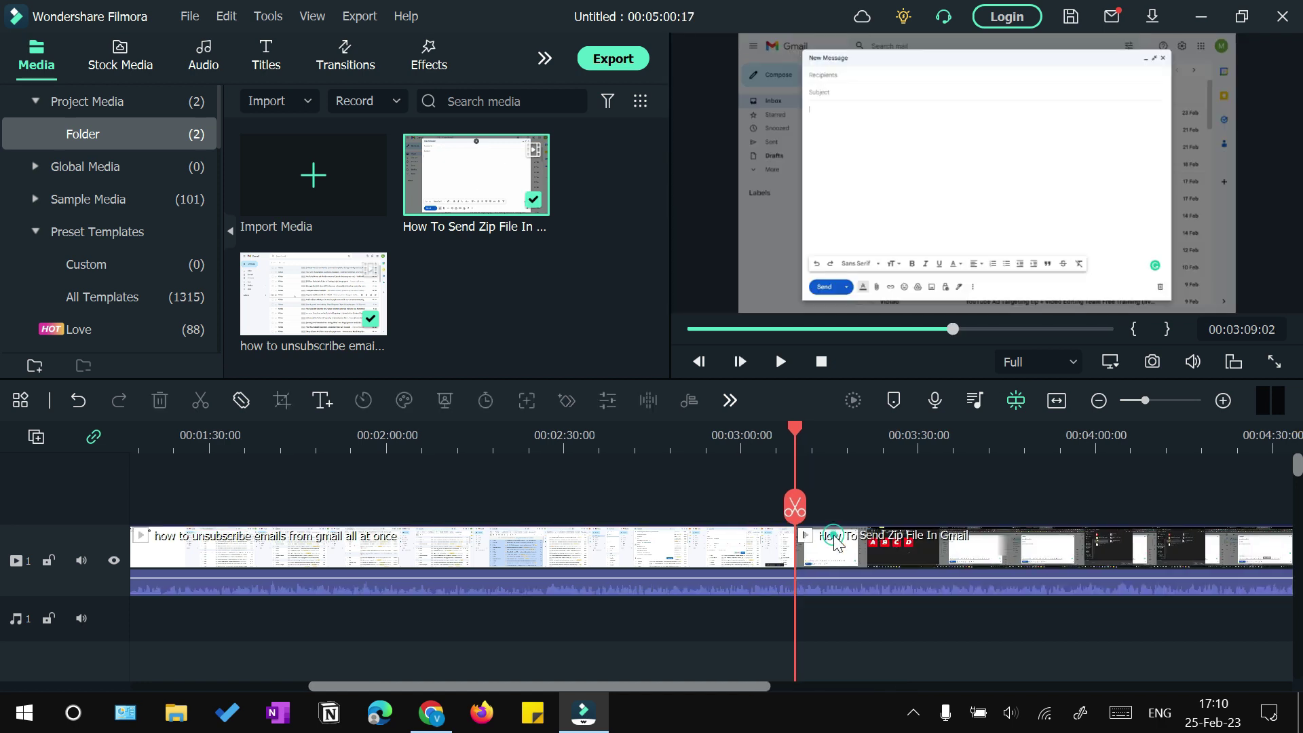
pyautogui.moveTo(793, 438); pyautogui.dragTo(718, 438)
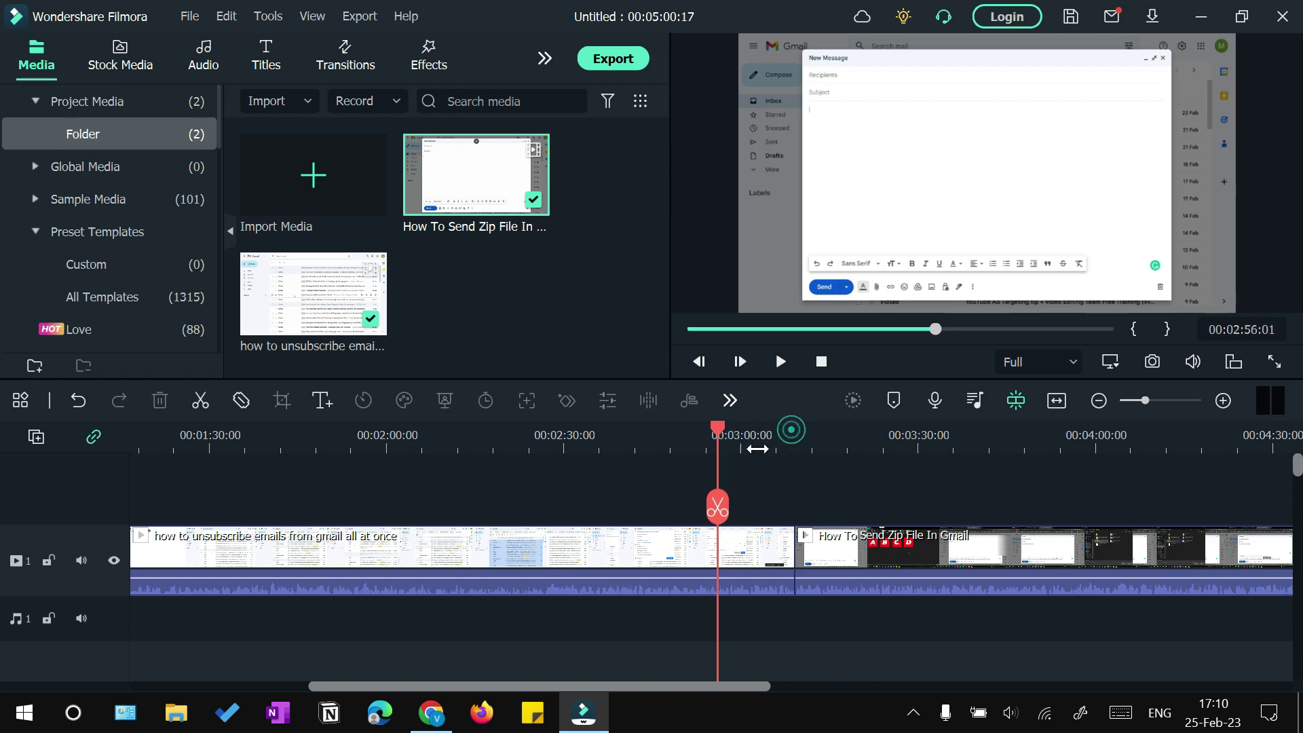
pyautogui.click(1056, 400)
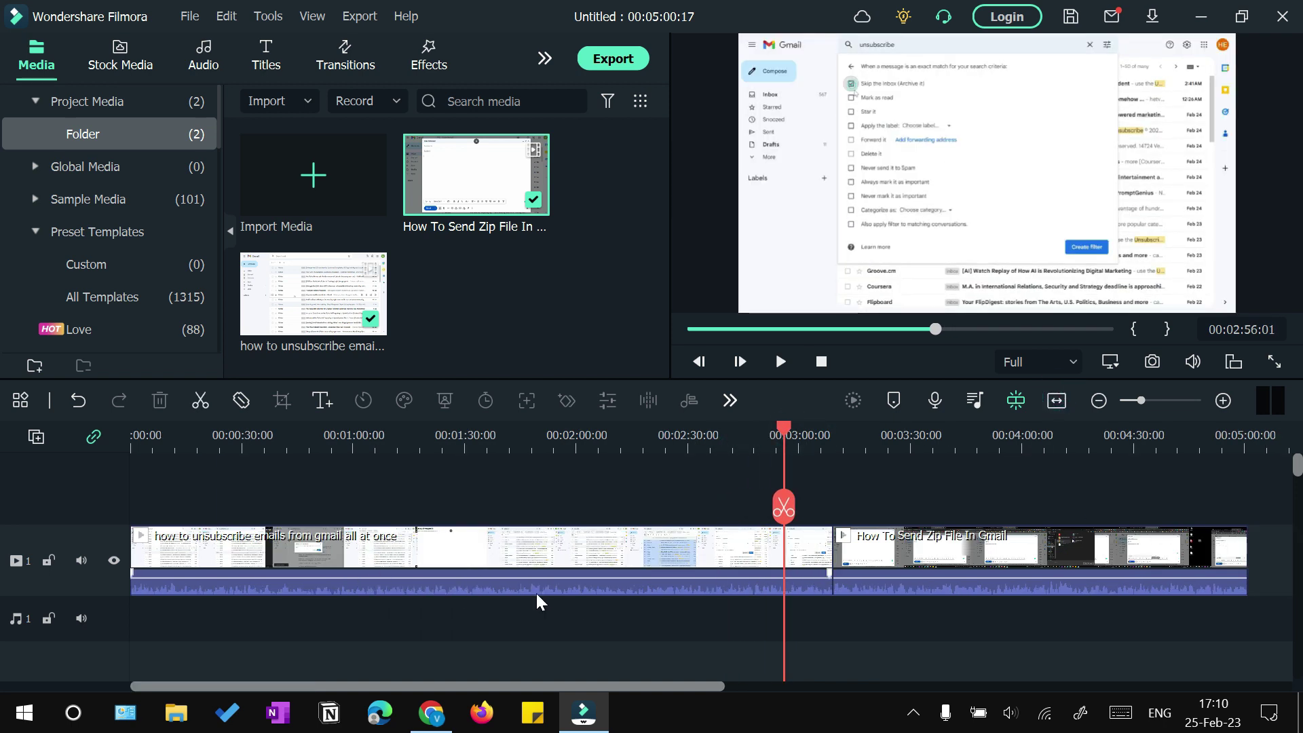
pyautogui.click(682, 581)
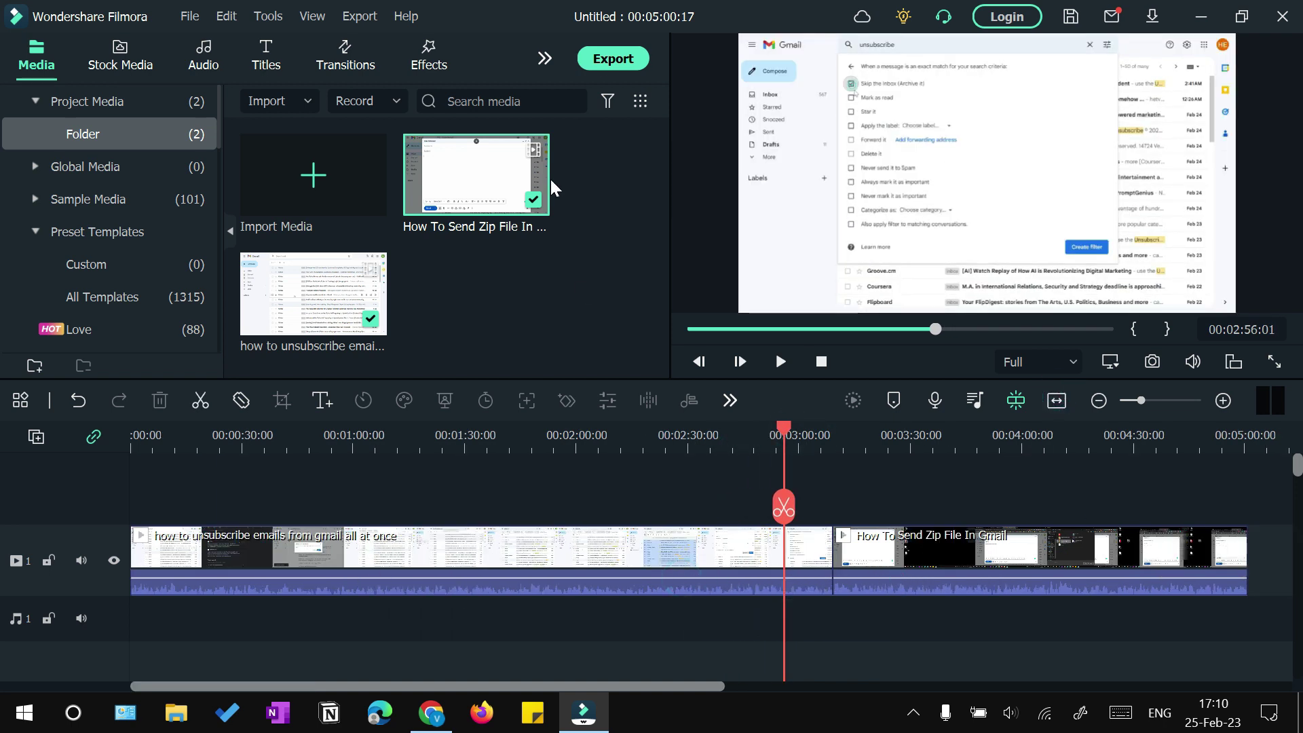
# Step: Export the project locally as an MP4 named '123'
pyautogui.click(599, 60)
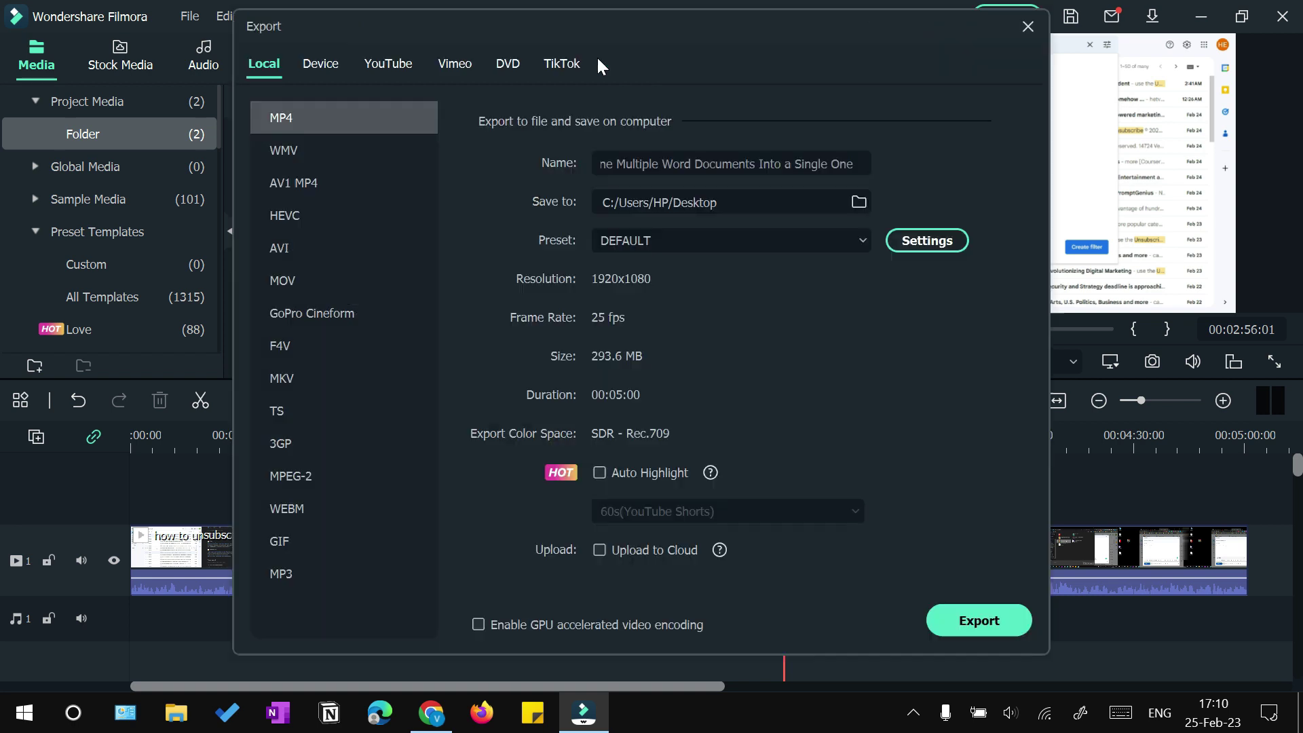
pyautogui.tripleClick(757, 164)
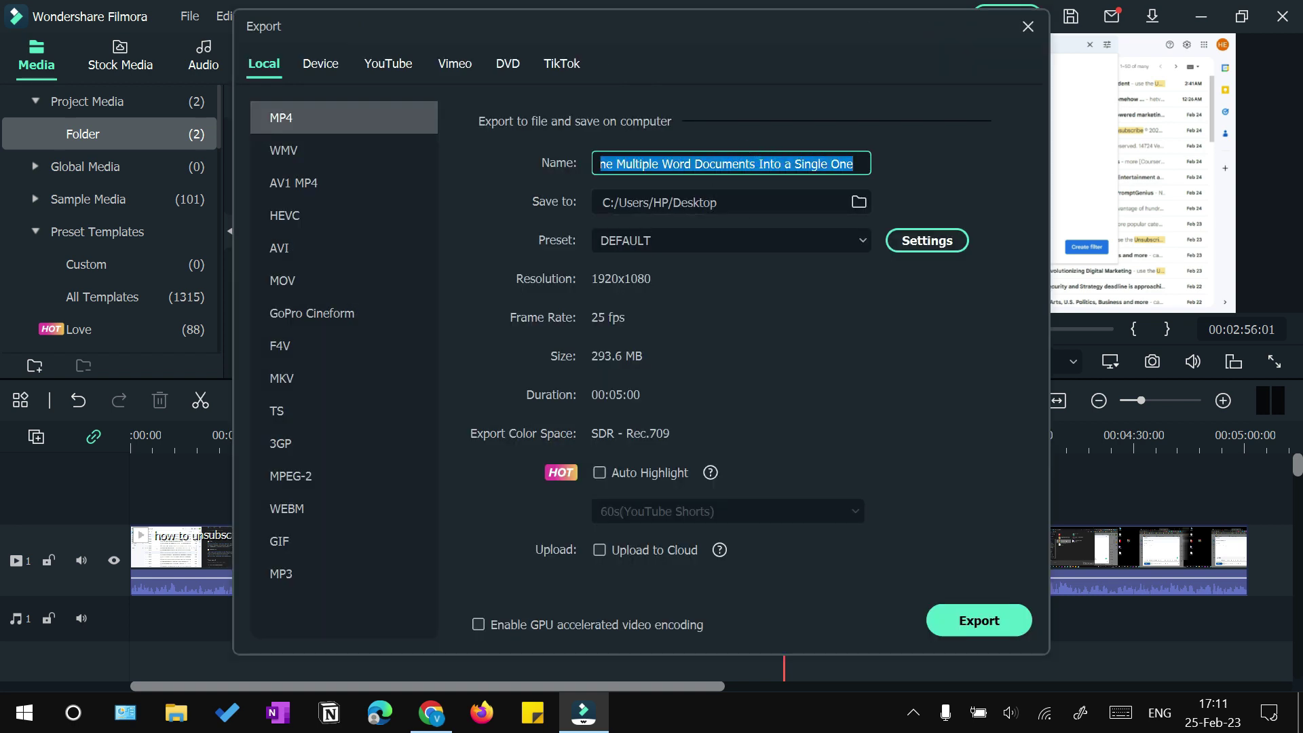
pyautogui.write('123')
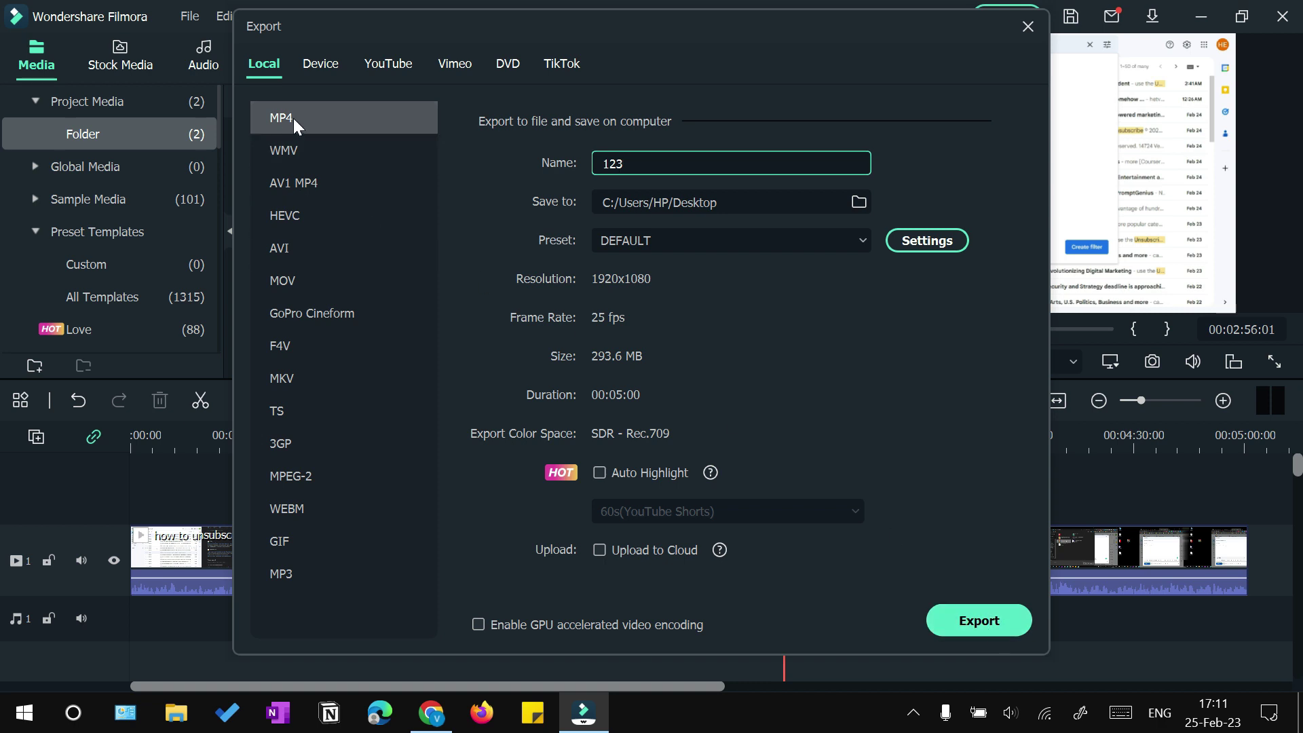
pyautogui.click(960, 621)
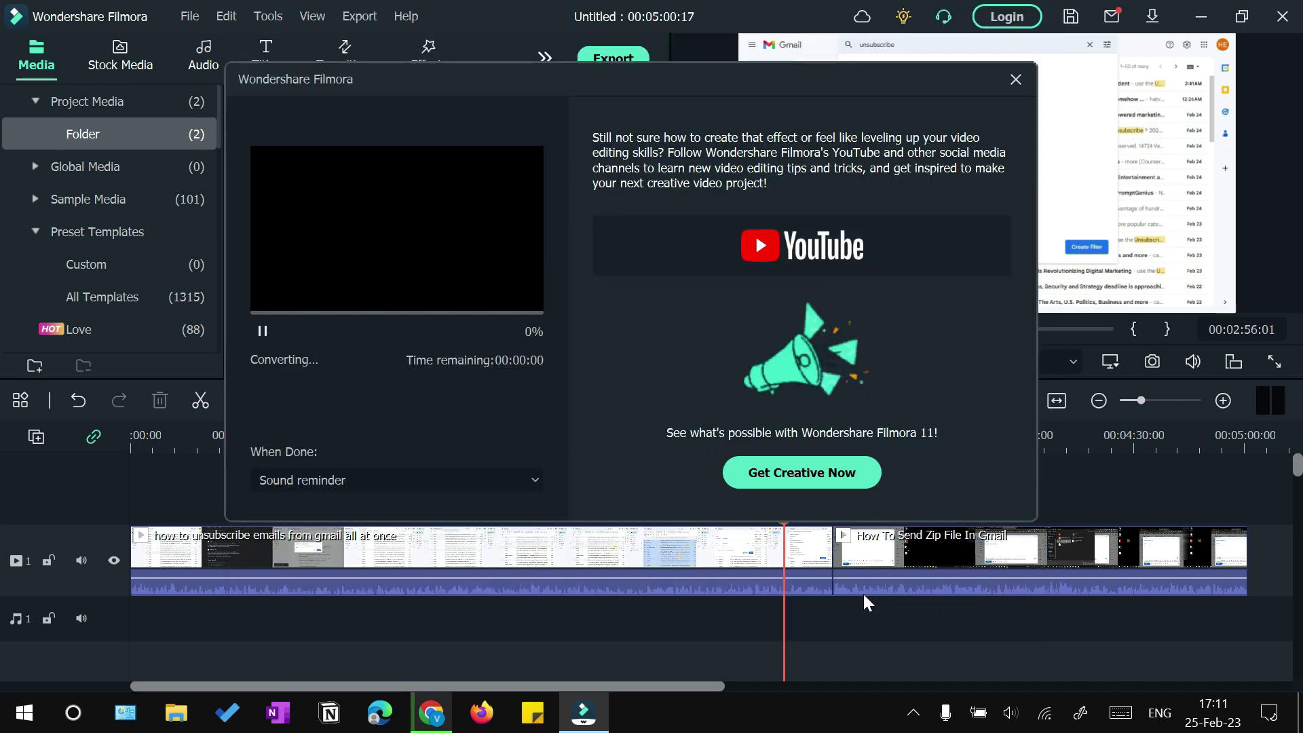